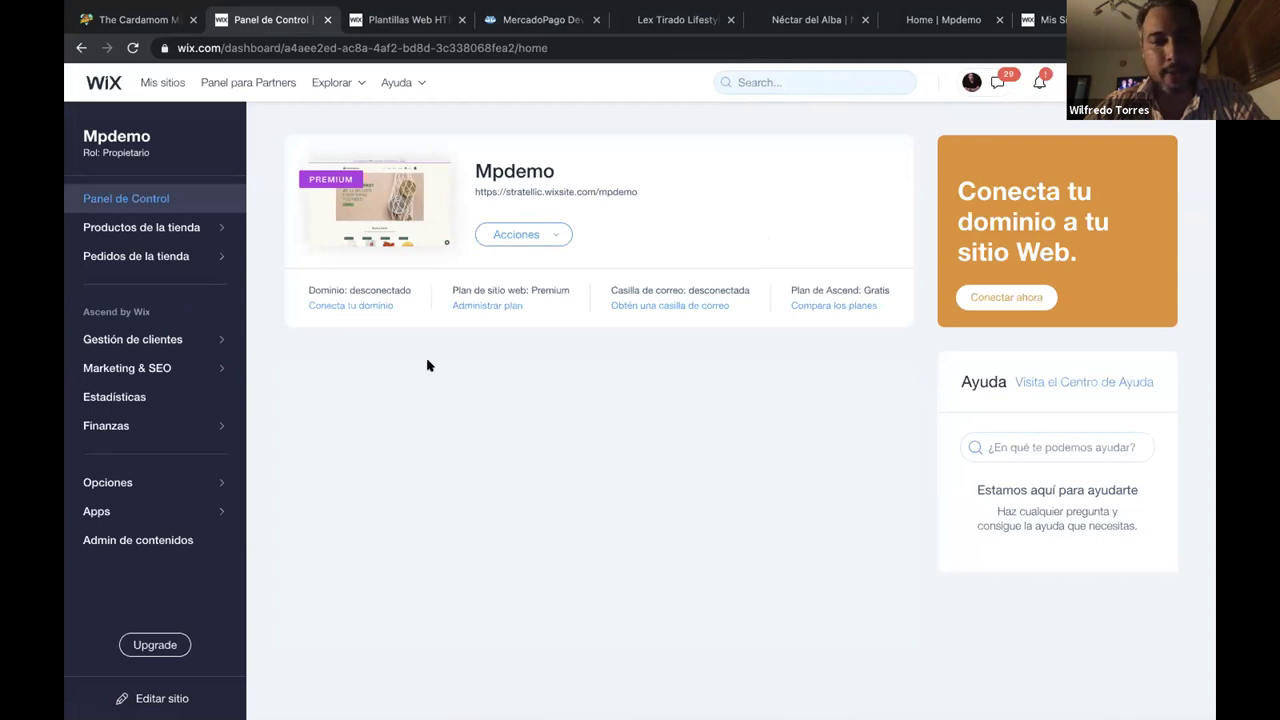
# Add MercadoPago as the store's only payment method in the Acepta pagos settings, with credit/debit cards and PayPal deselected
pyautogui.click(176, 481)
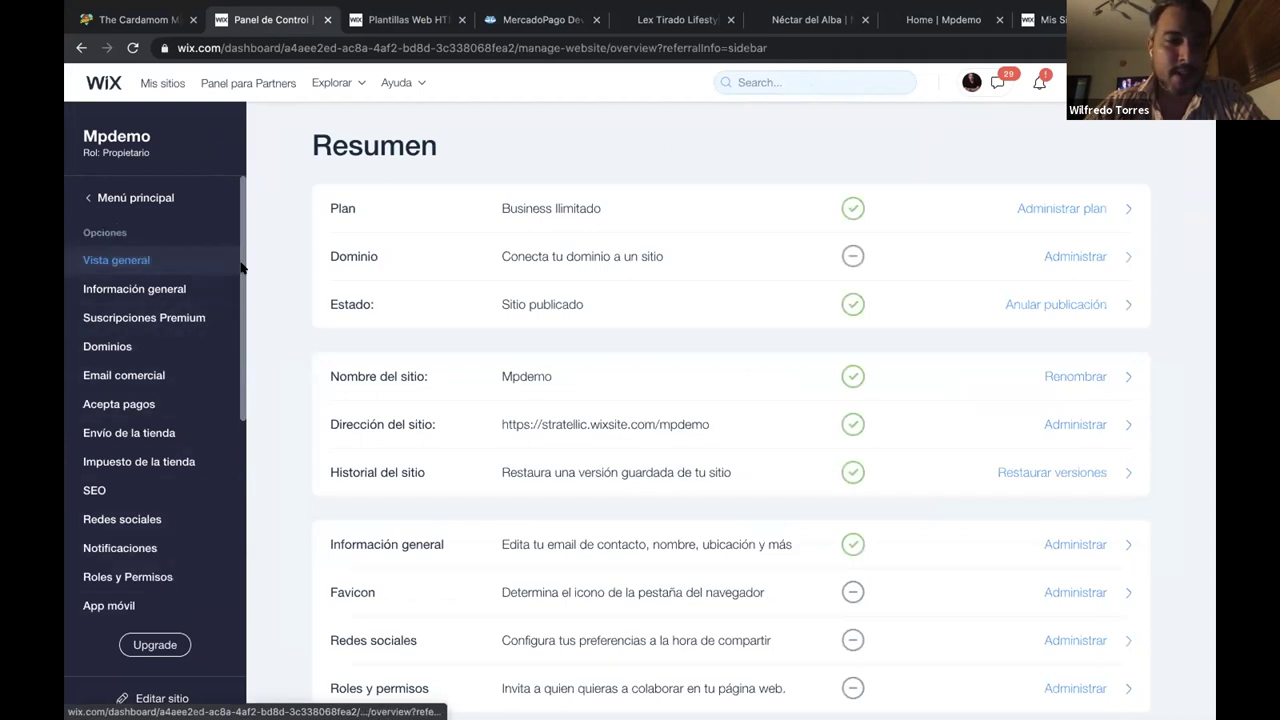
pyautogui.click(142, 405)
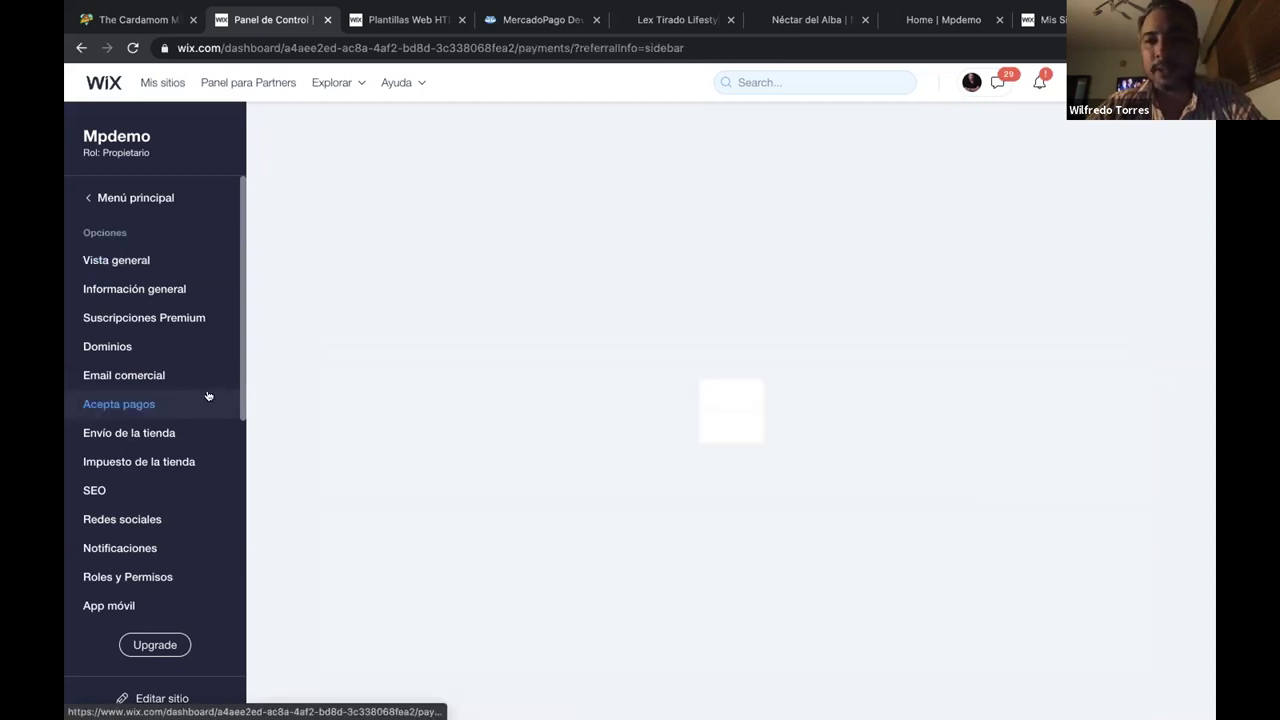
pyautogui.click(348, 298)
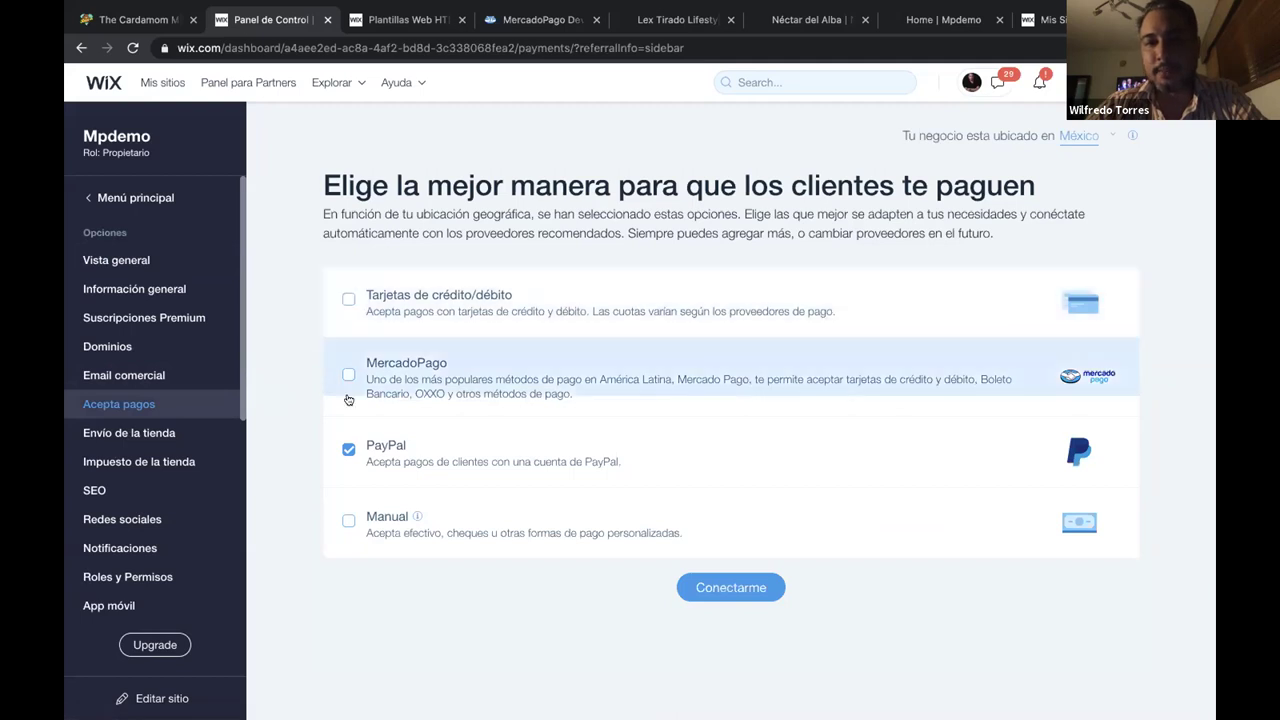
pyautogui.click(348, 449)
pyautogui.click(348, 449)
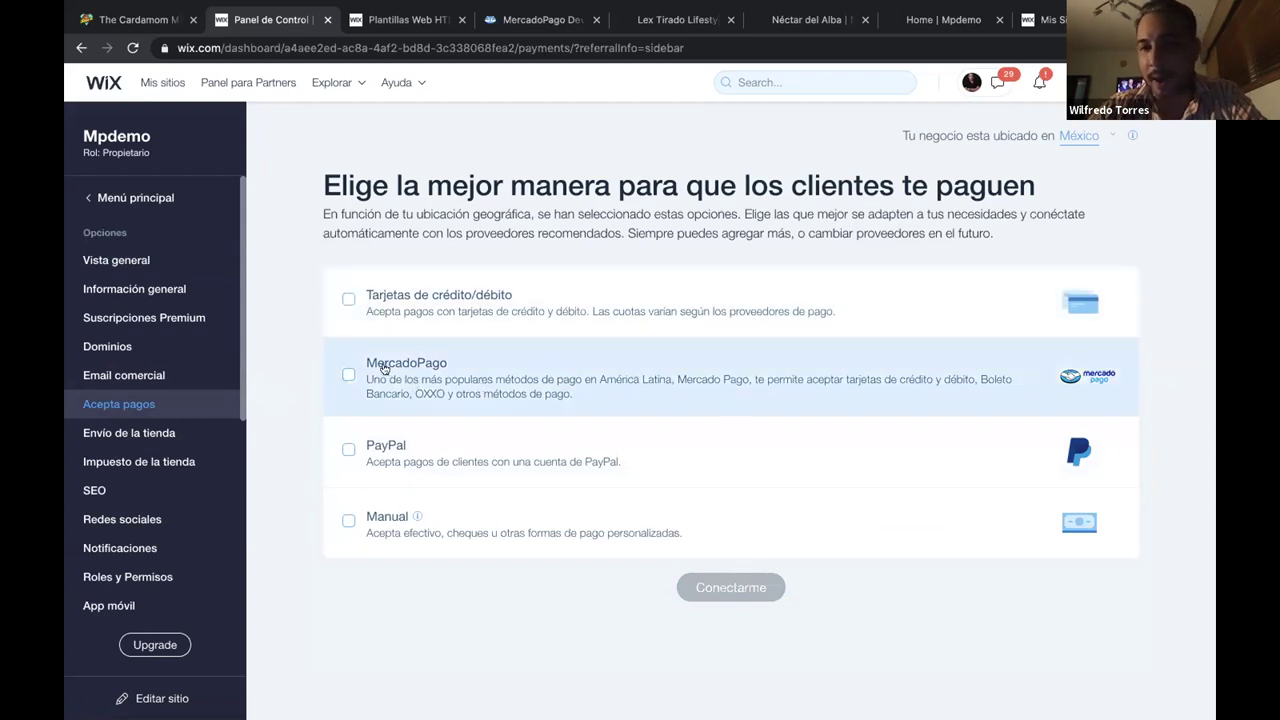
pyautogui.click(383, 368)
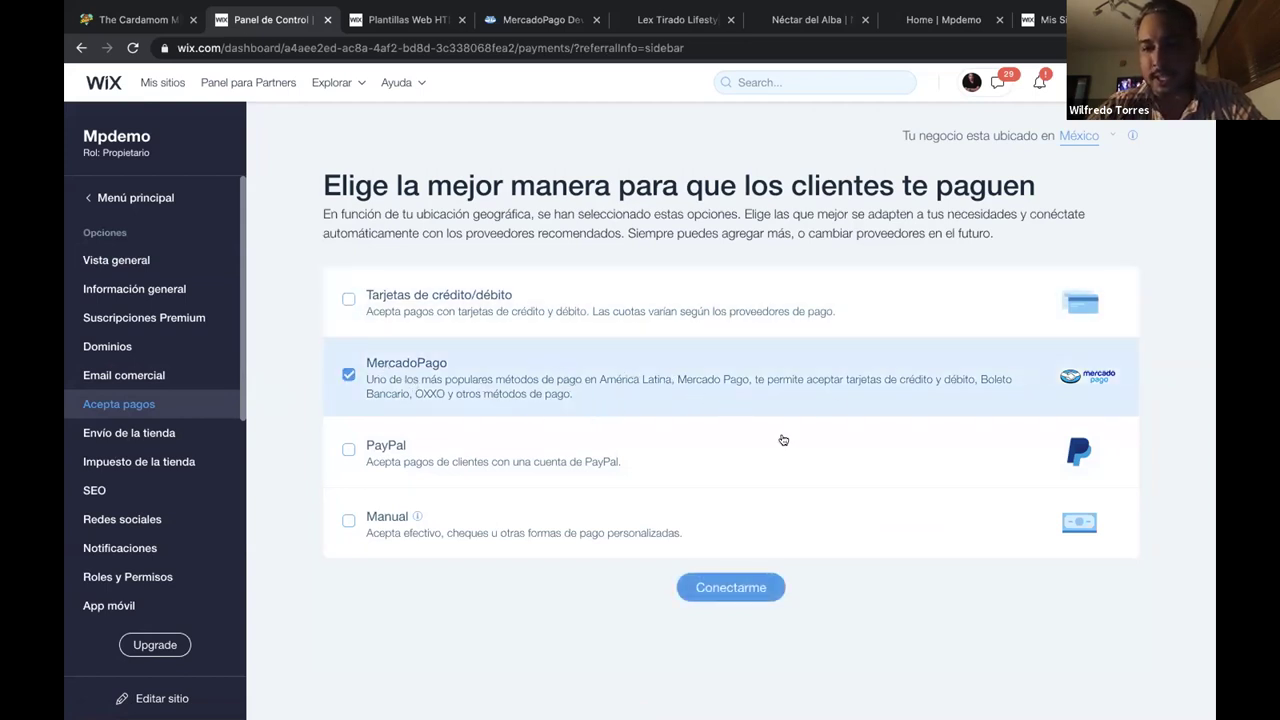
pyautogui.click(739, 588)
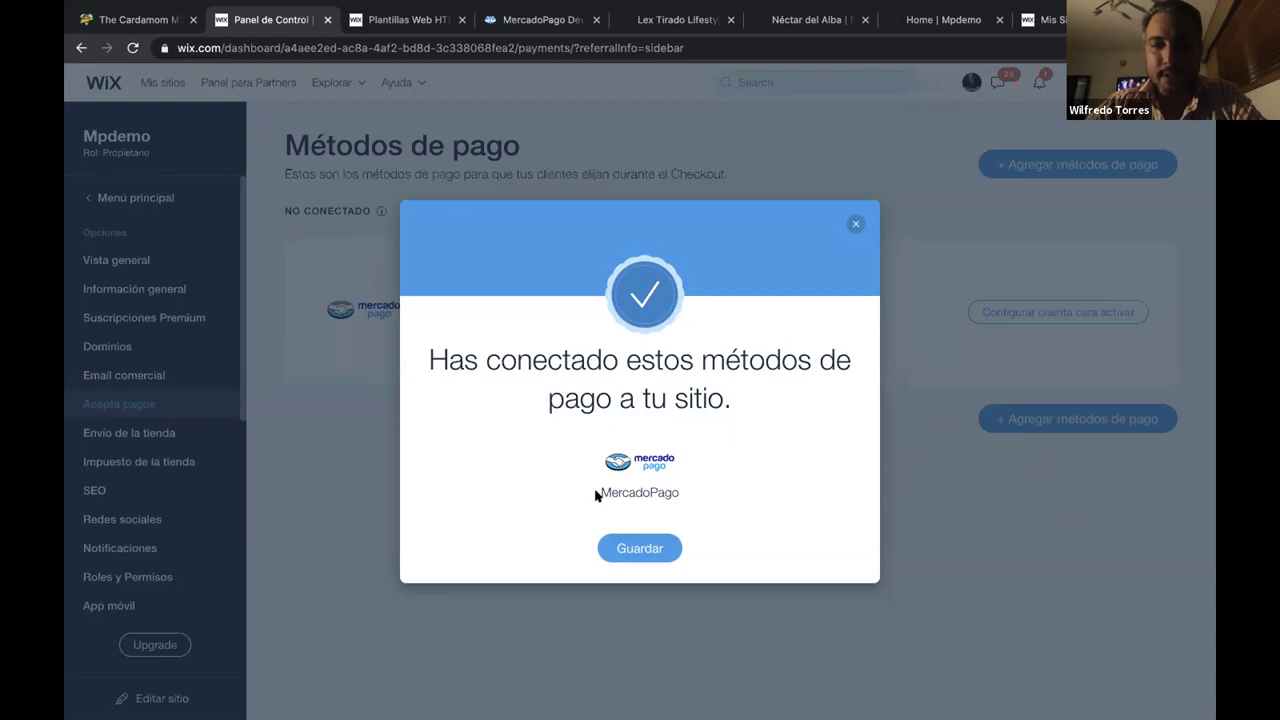
pyautogui.click(645, 552)
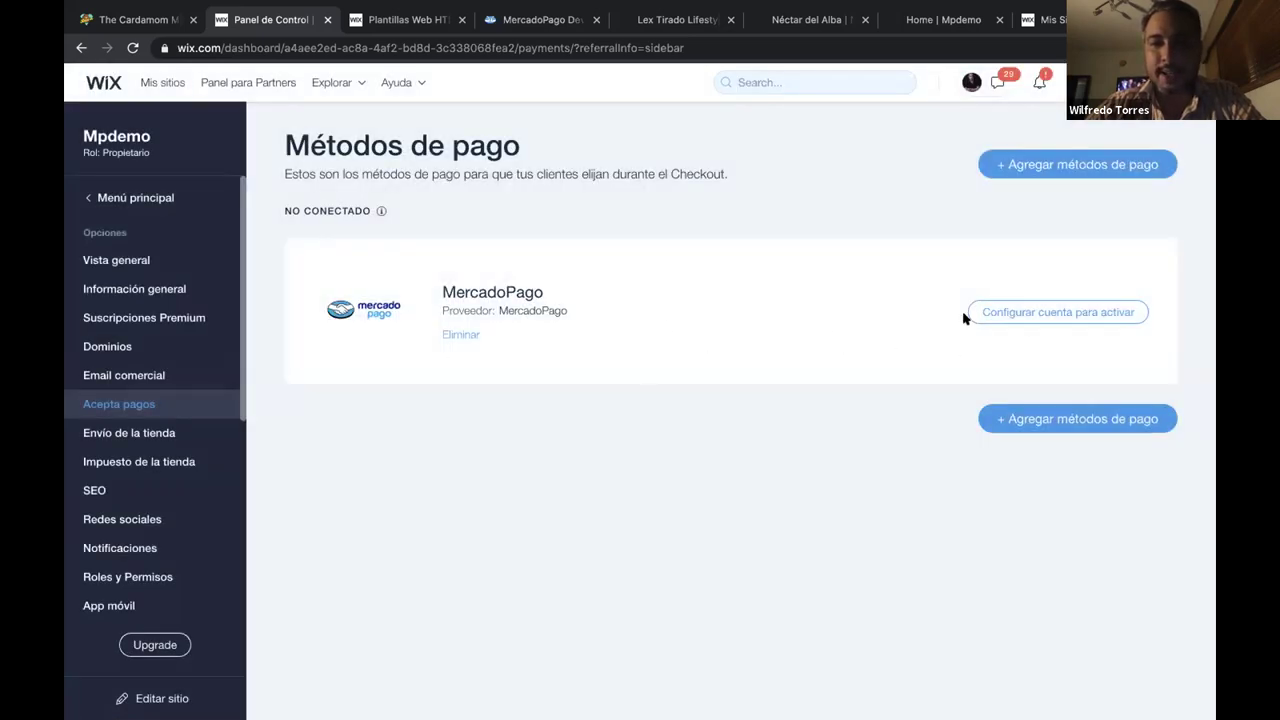
pyautogui.click(1003, 314)
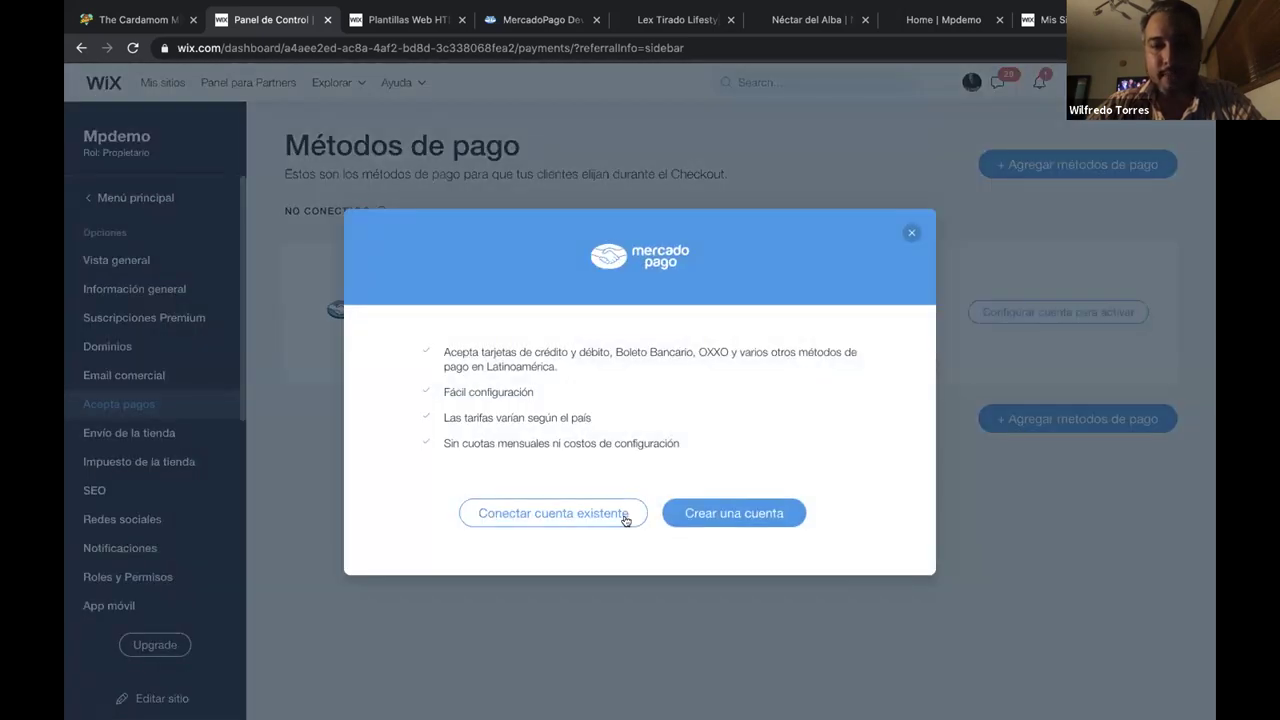
pyautogui.click(626, 516)
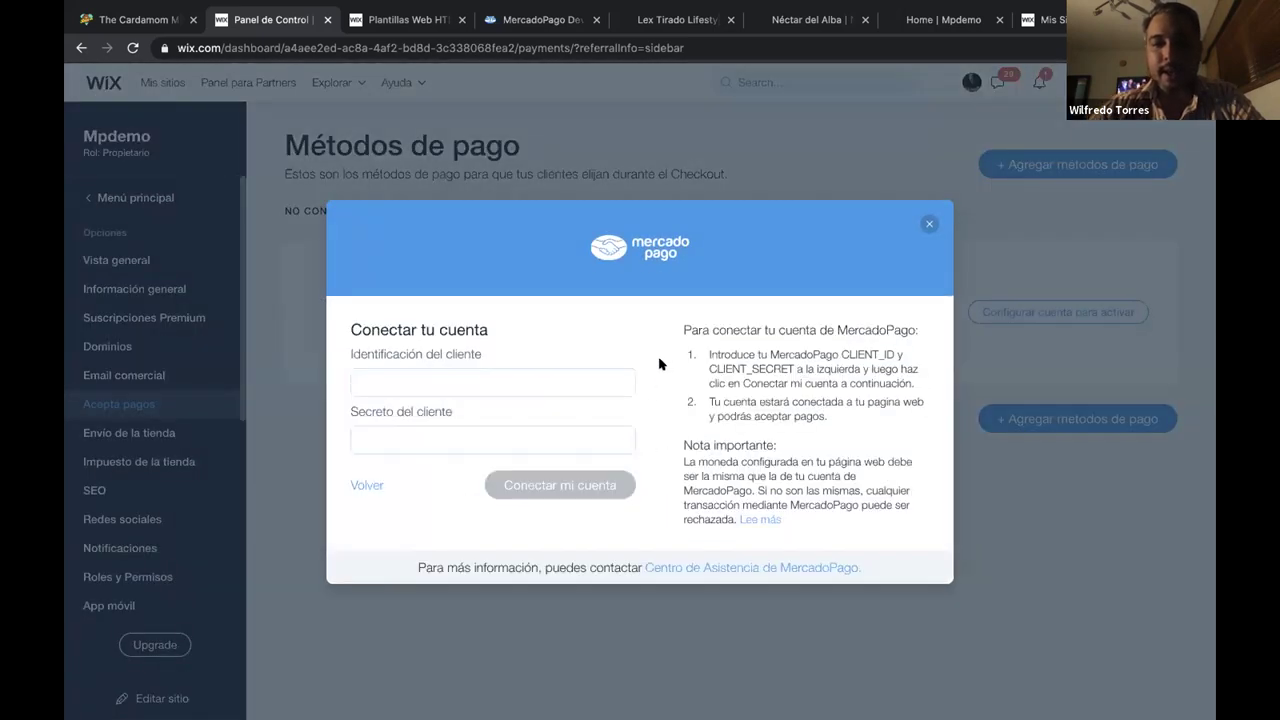
pyautogui.click(929, 226)
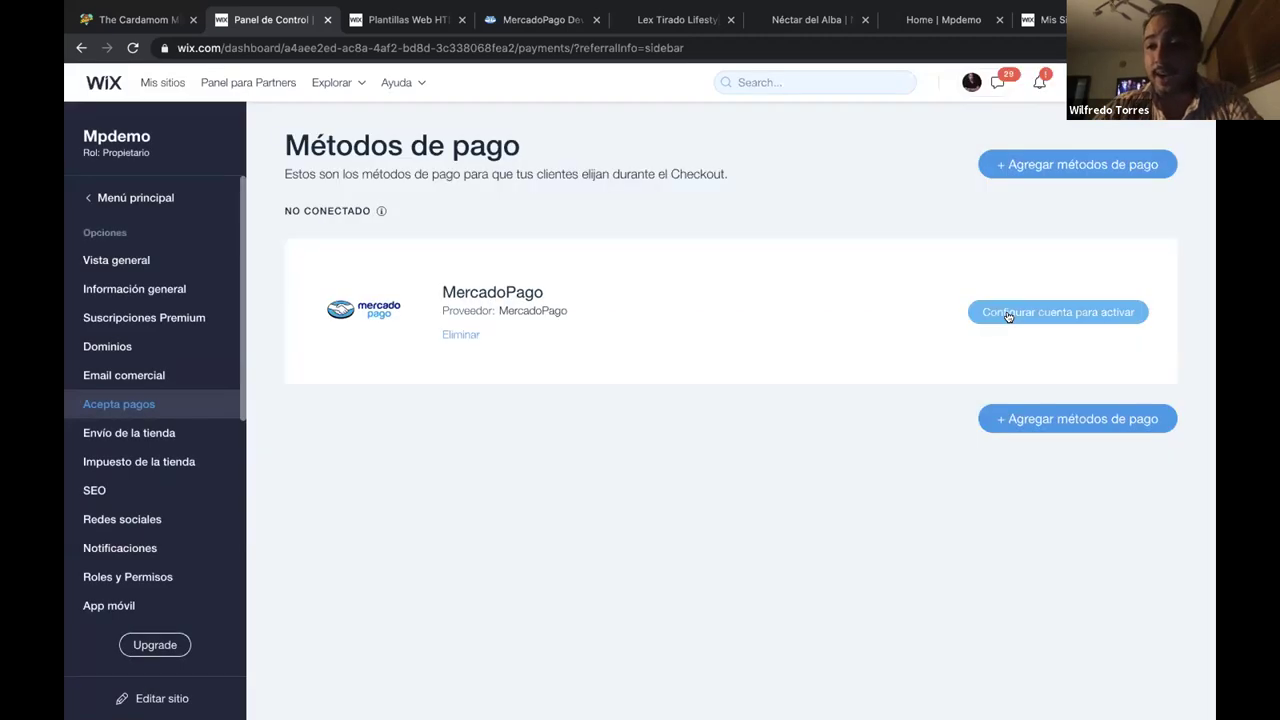
# Start connecting an existing MercadoPago account, and bring up its Checkout básico credentials on the MercadoPago Developers site
pyautogui.click(1008, 313)
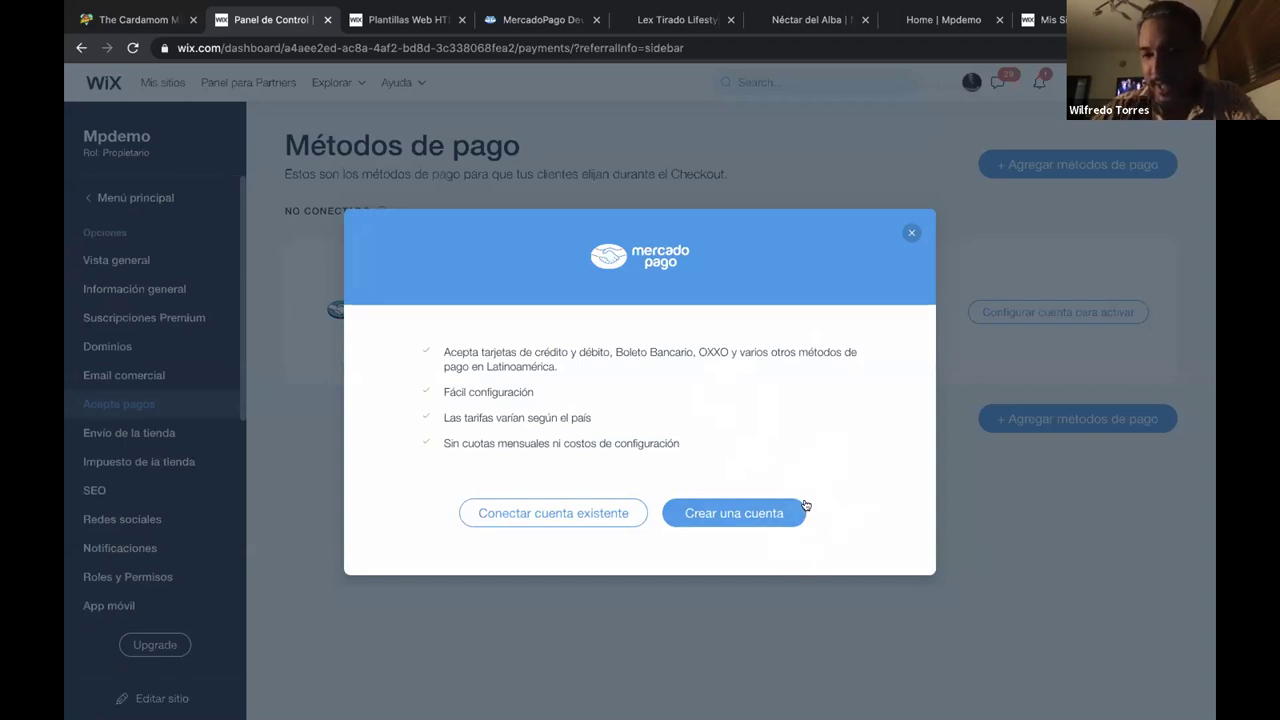
pyautogui.click(573, 513)
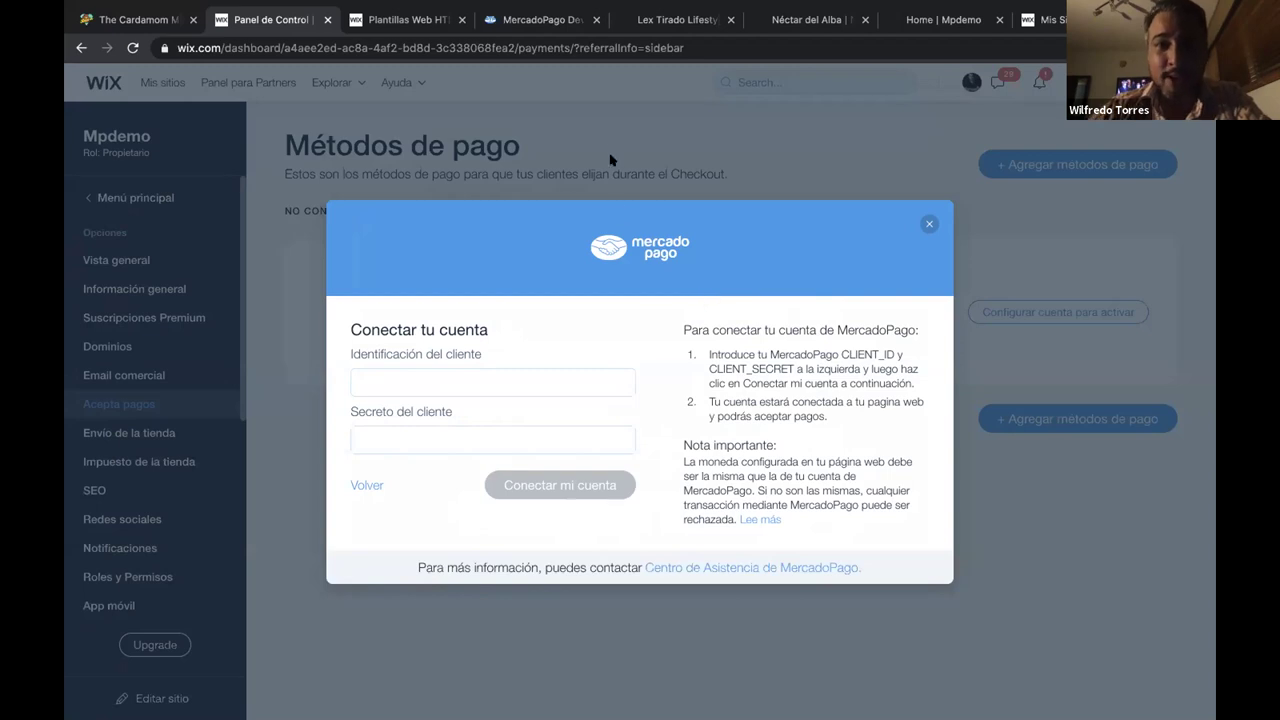
pyautogui.click(540, 19)
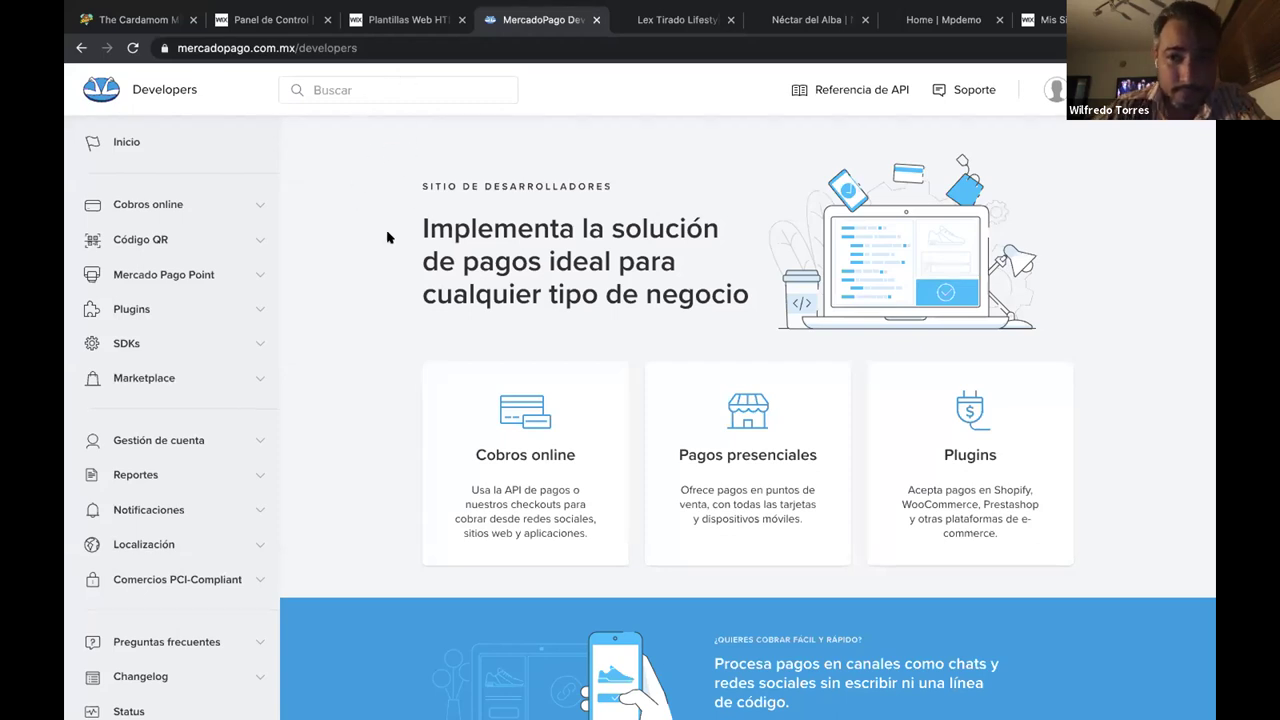
pyautogui.rightClick(1140, 100)
pyautogui.press('Escape')
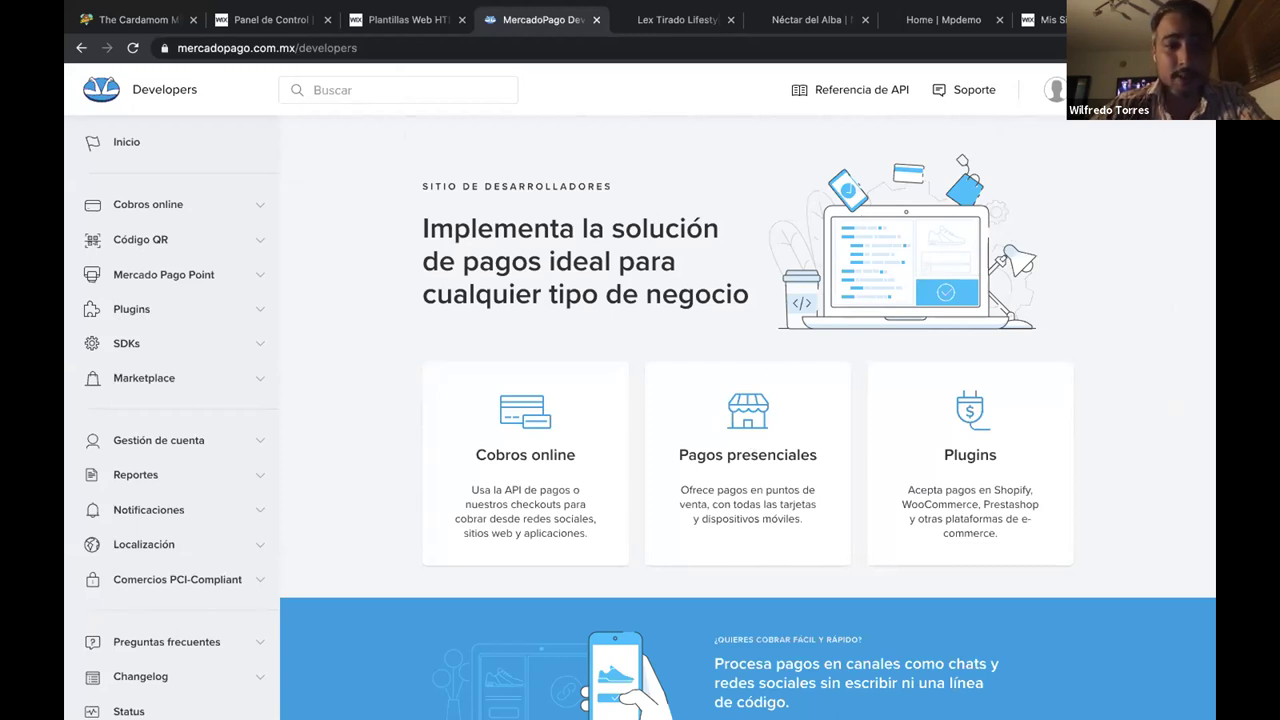
pyautogui.moveTo(1055, 89)
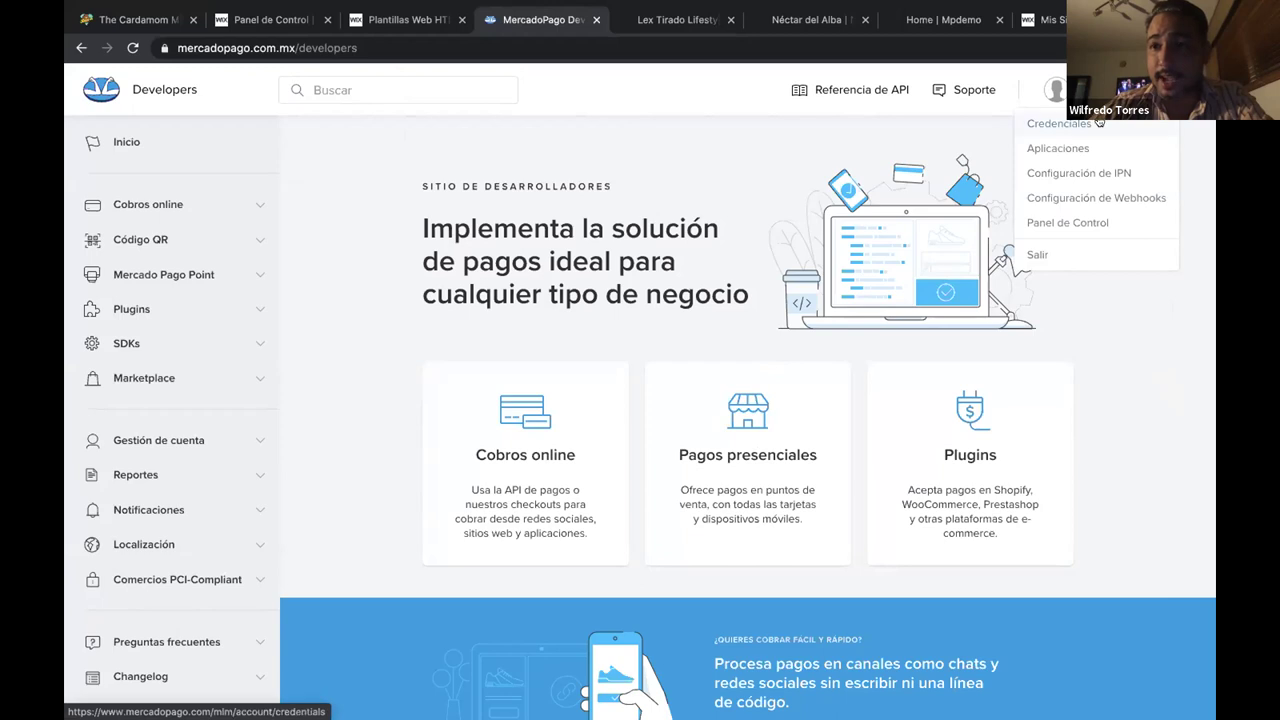
pyautogui.click(1097, 122)
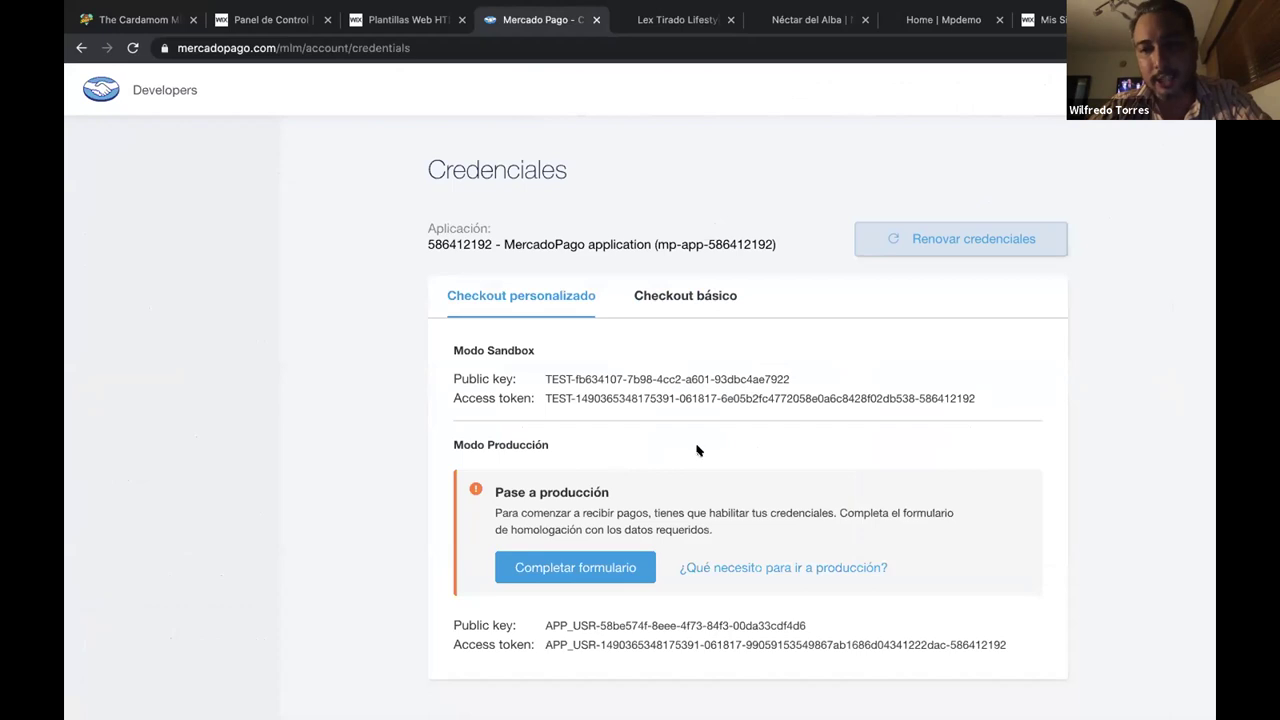
pyautogui.click(670, 304)
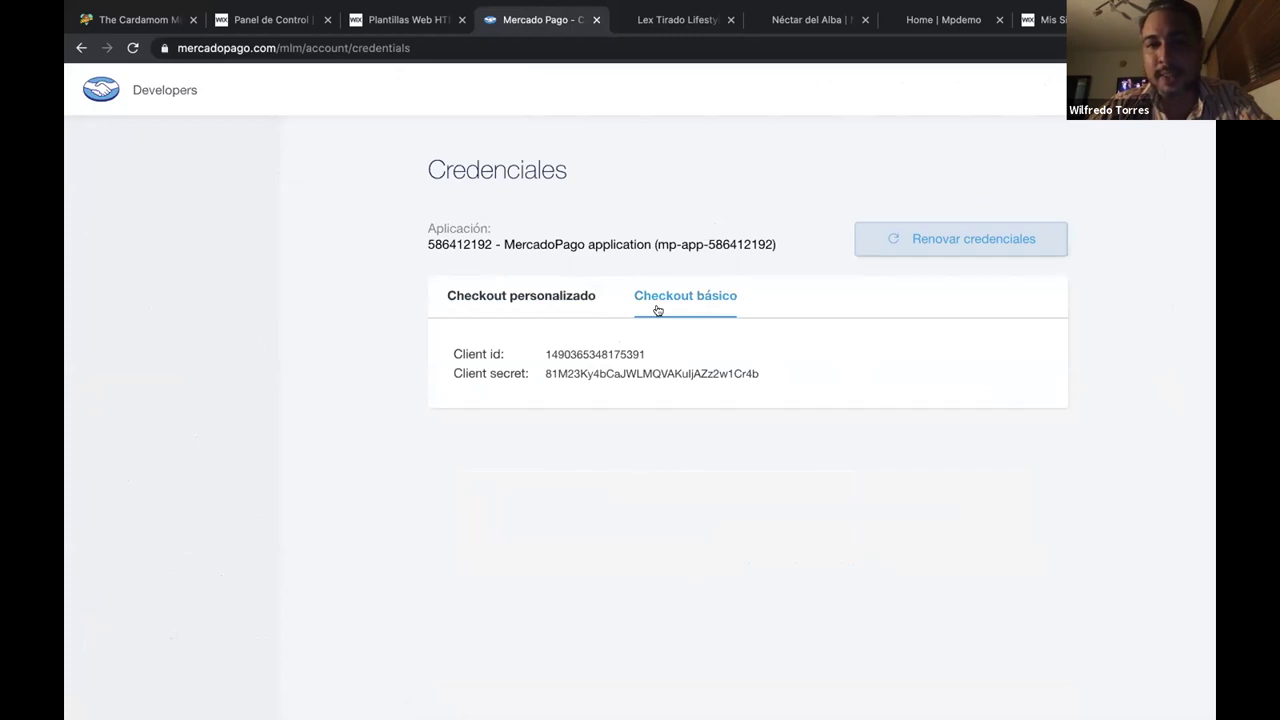
# Copy the client ID from MercadoPago into the Identificación del cliente field of the Wix connection form
pyautogui.doubleClick(640, 355)
pyautogui.hotkey('ctrl', 'c')
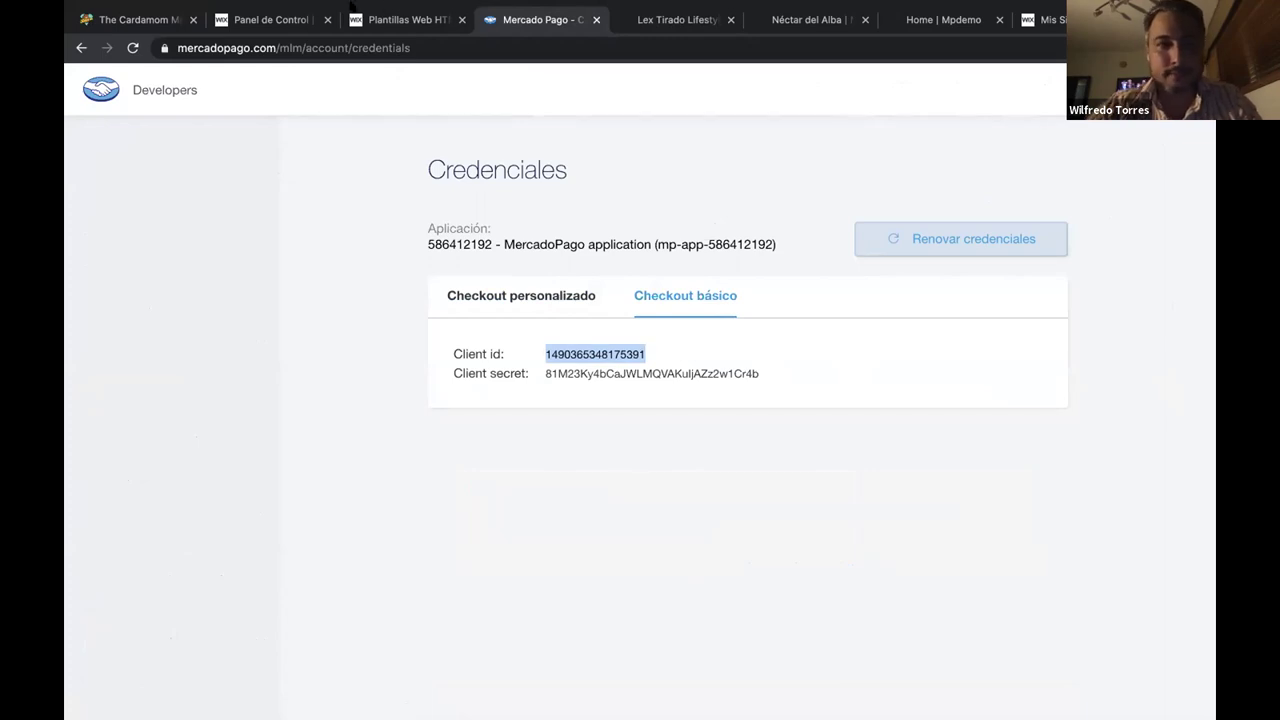
pyautogui.click(384, 21)
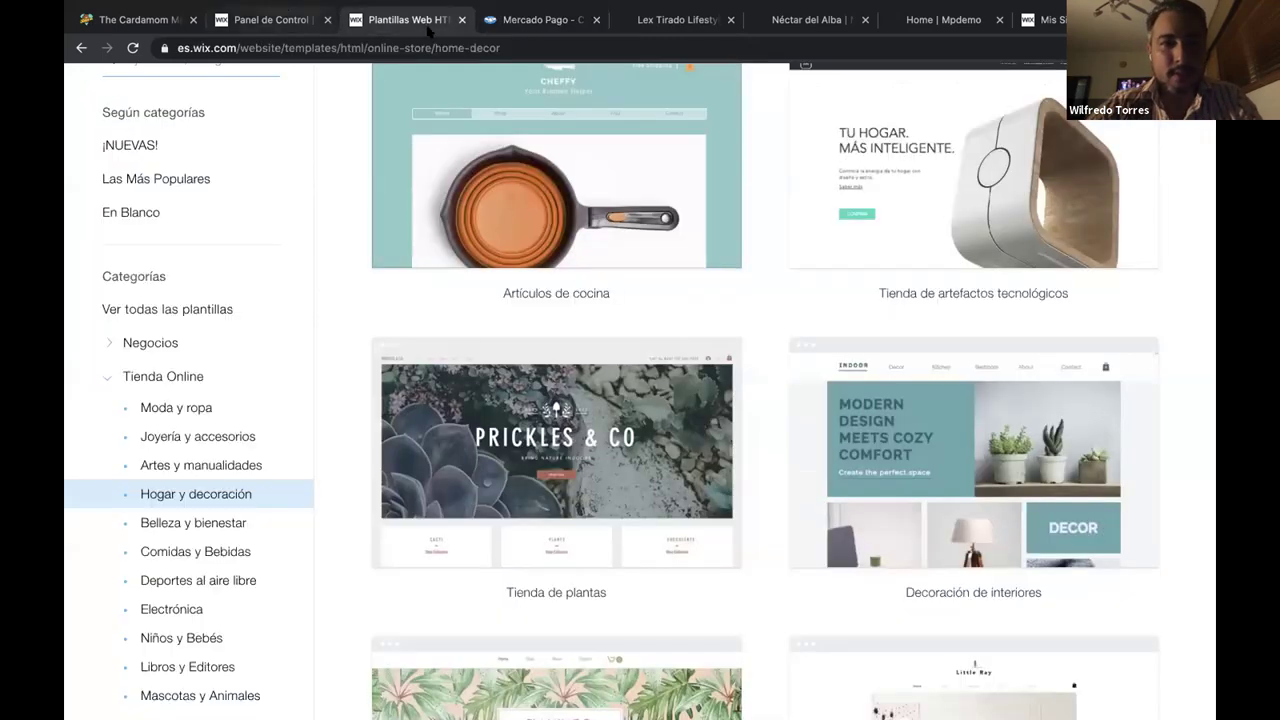
pyautogui.click(461, 20)
pyautogui.click(413, 378)
pyautogui.hotkey('ctrl', 'v')
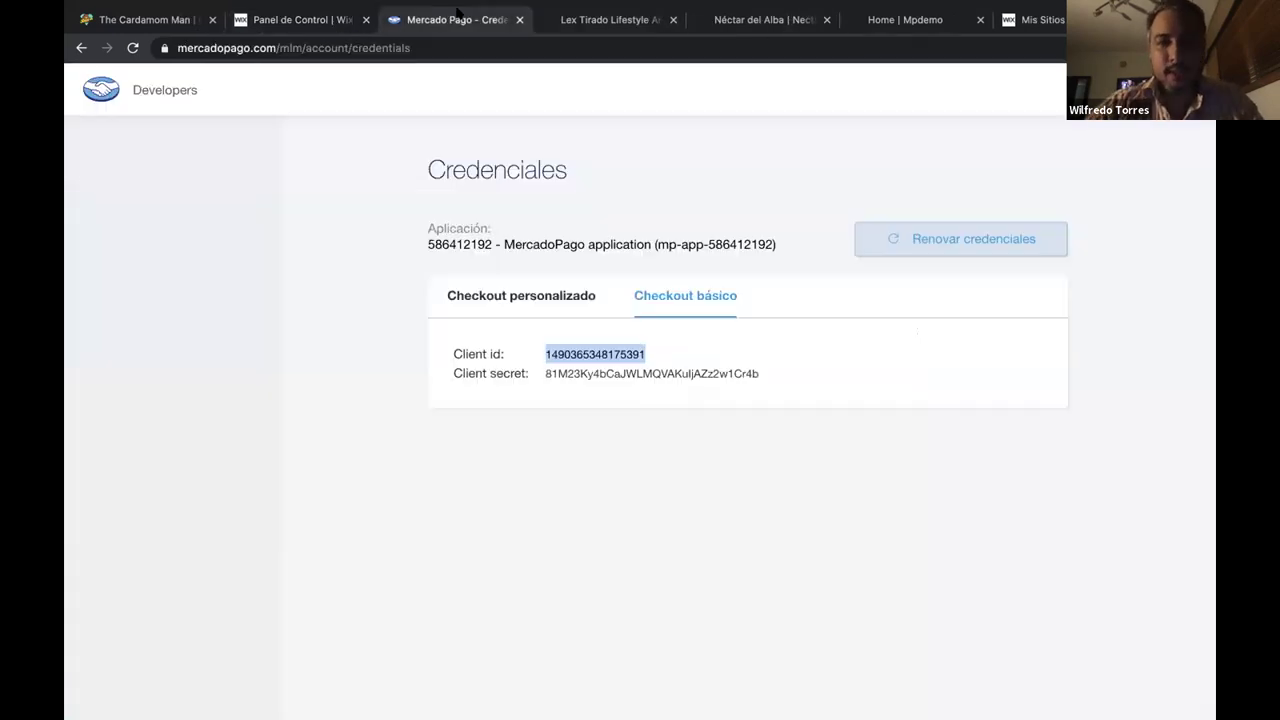
# Copy the MercadoPago client secret into the Secreto del cliente field in Wix, connect the account and save
pyautogui.click(455, 20)
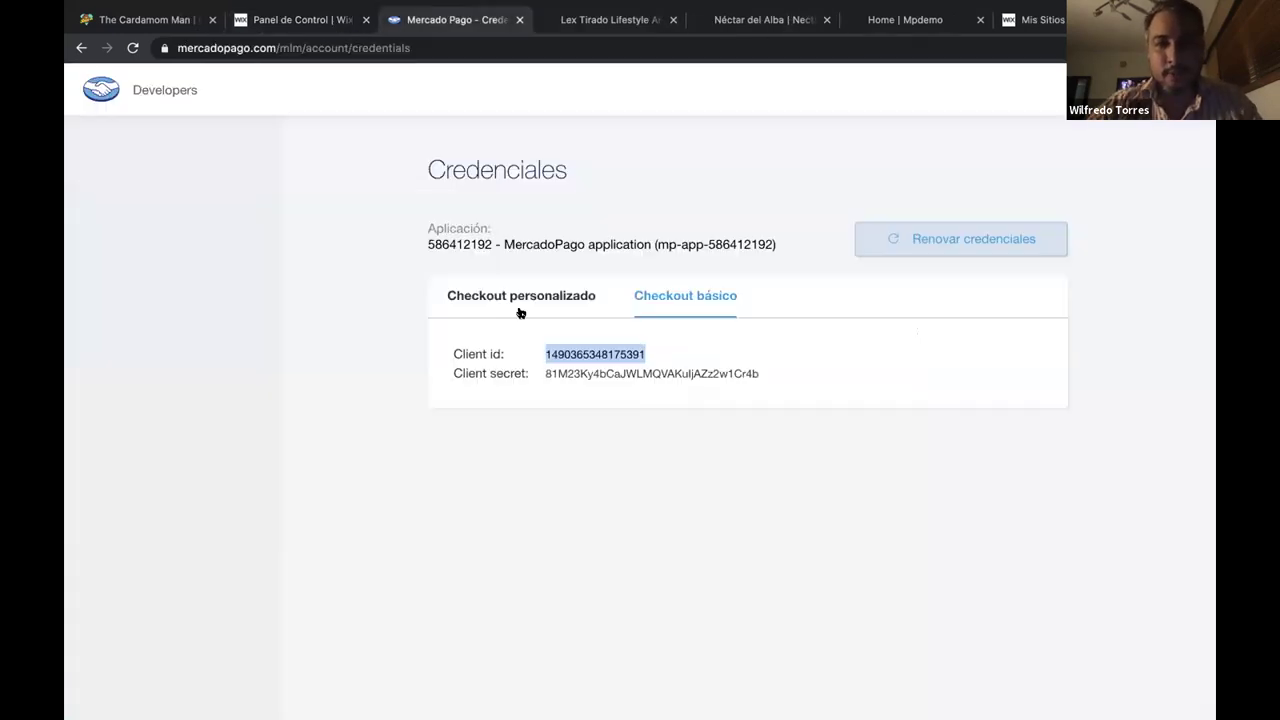
pyautogui.doubleClick(551, 373)
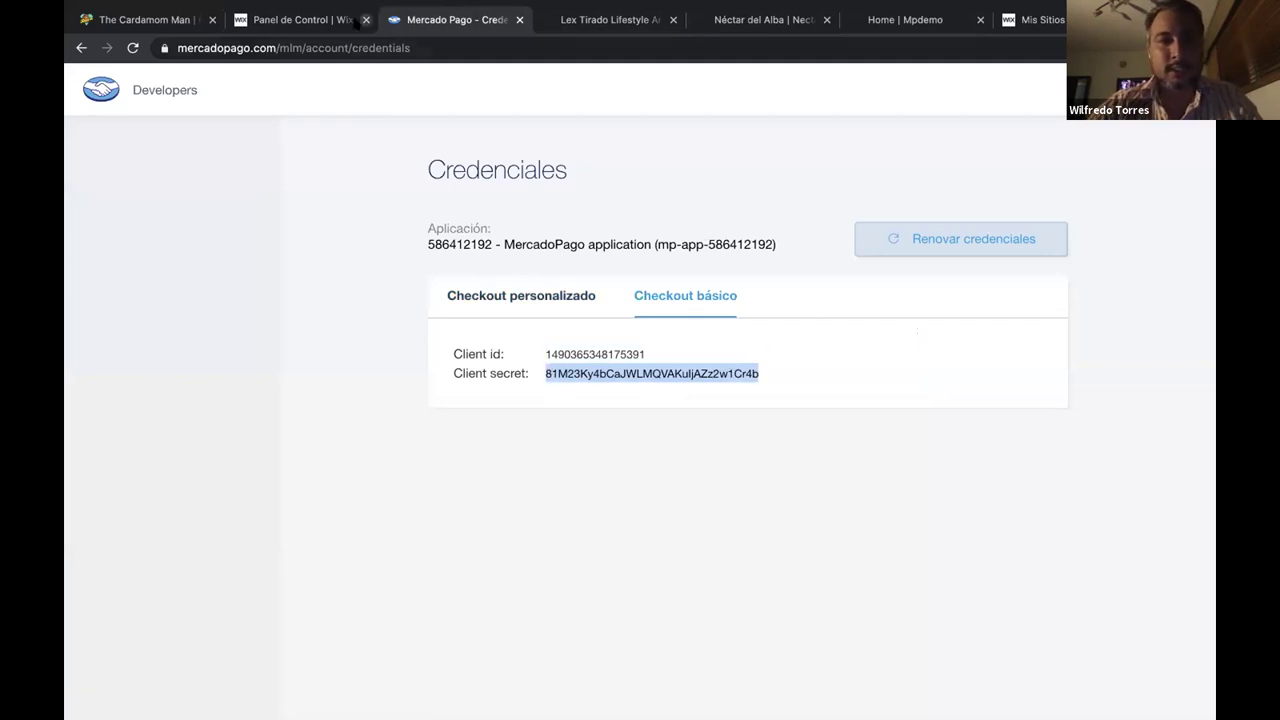
pyautogui.click(295, 20)
pyautogui.click(591, 438)
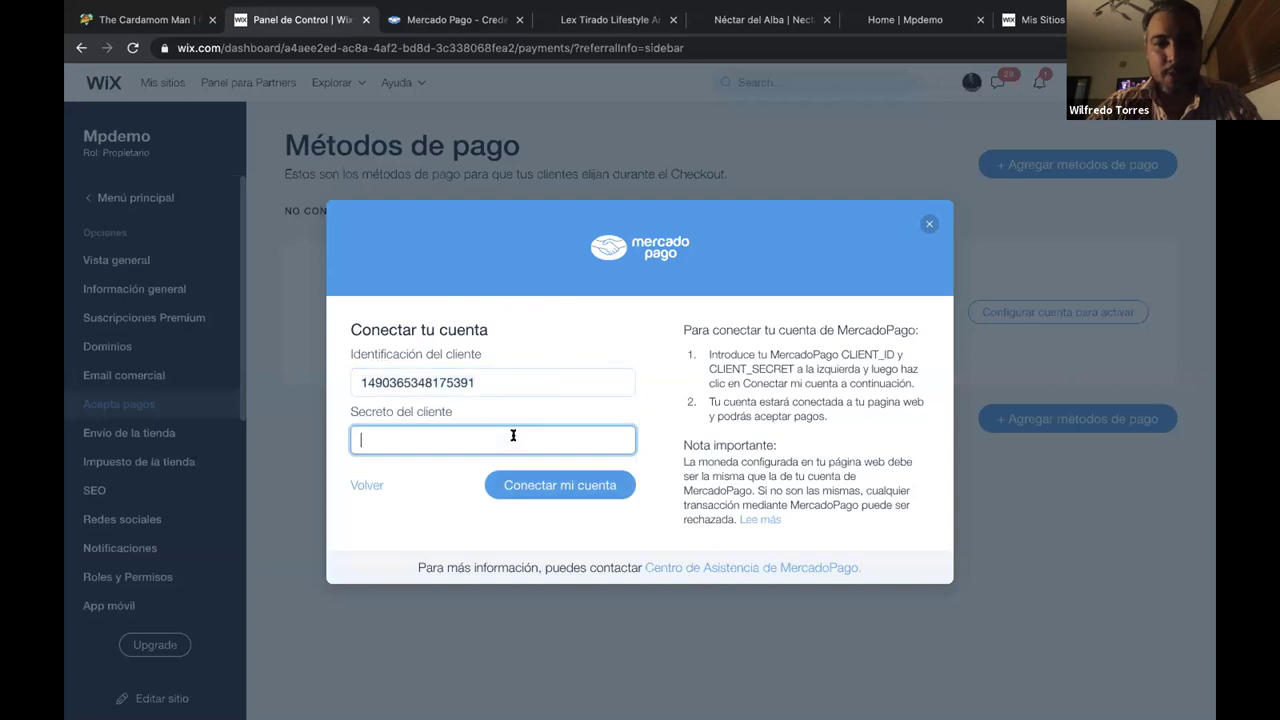
pyautogui.hotkey('ctrl', 'v')
pyautogui.click(576, 486)
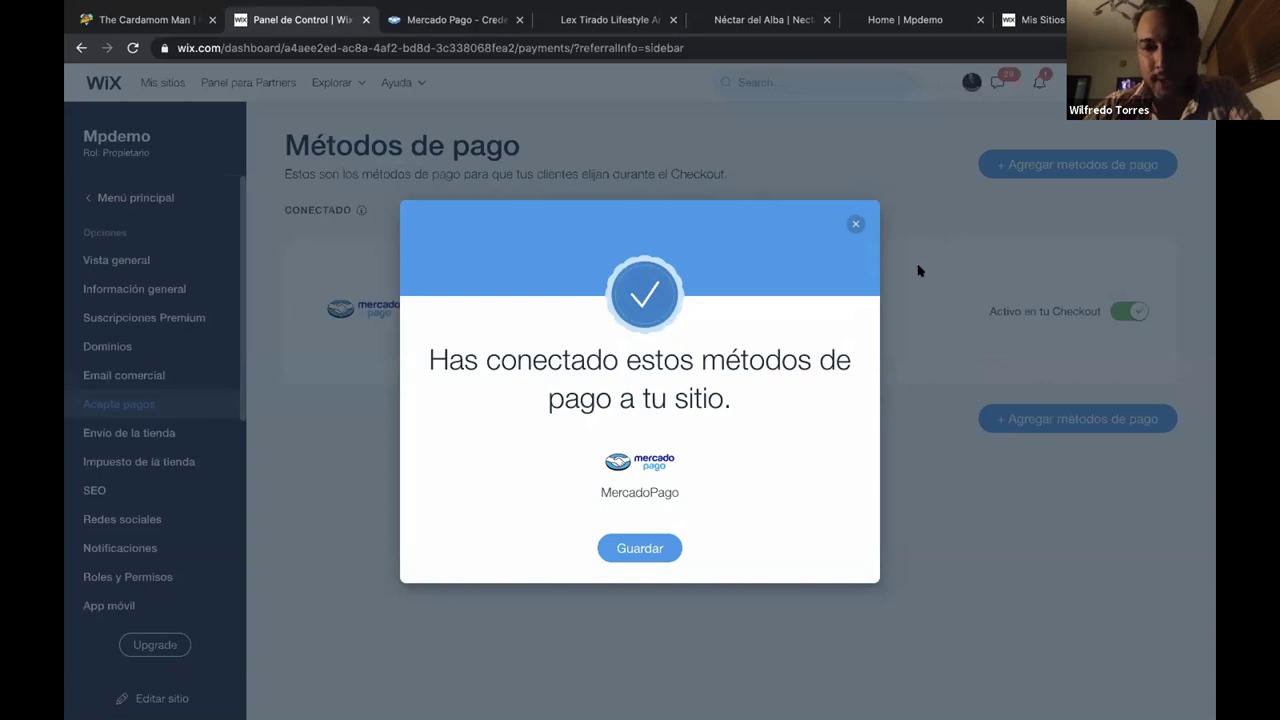
pyautogui.click(651, 545)
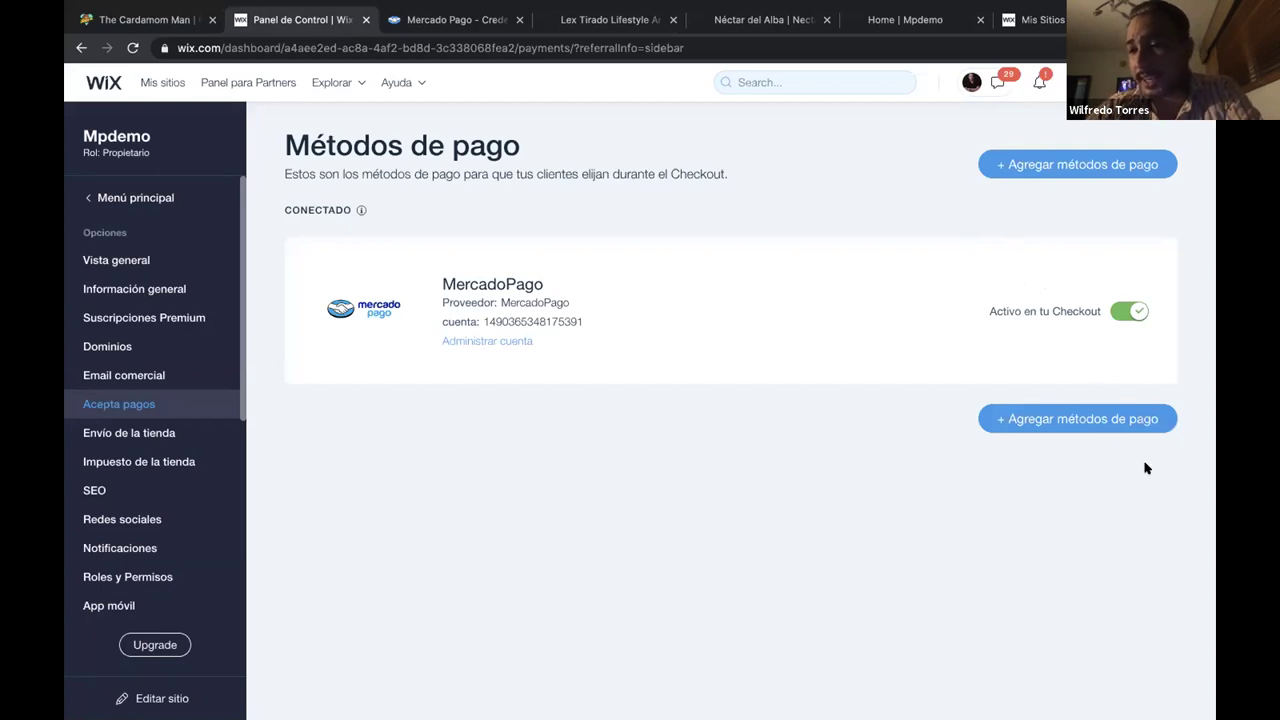
# Deactivate MercadoPago in the checkout and activate it again
pyautogui.click(1131, 312)
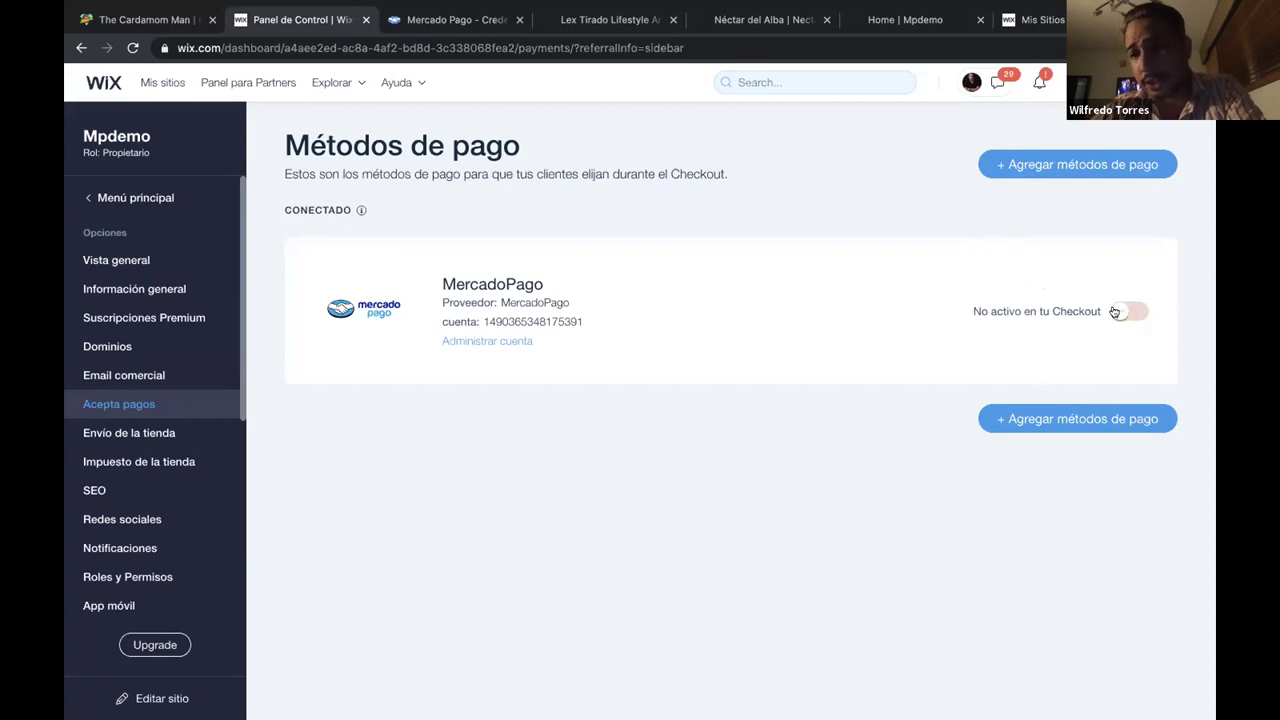
pyautogui.click(1116, 311)
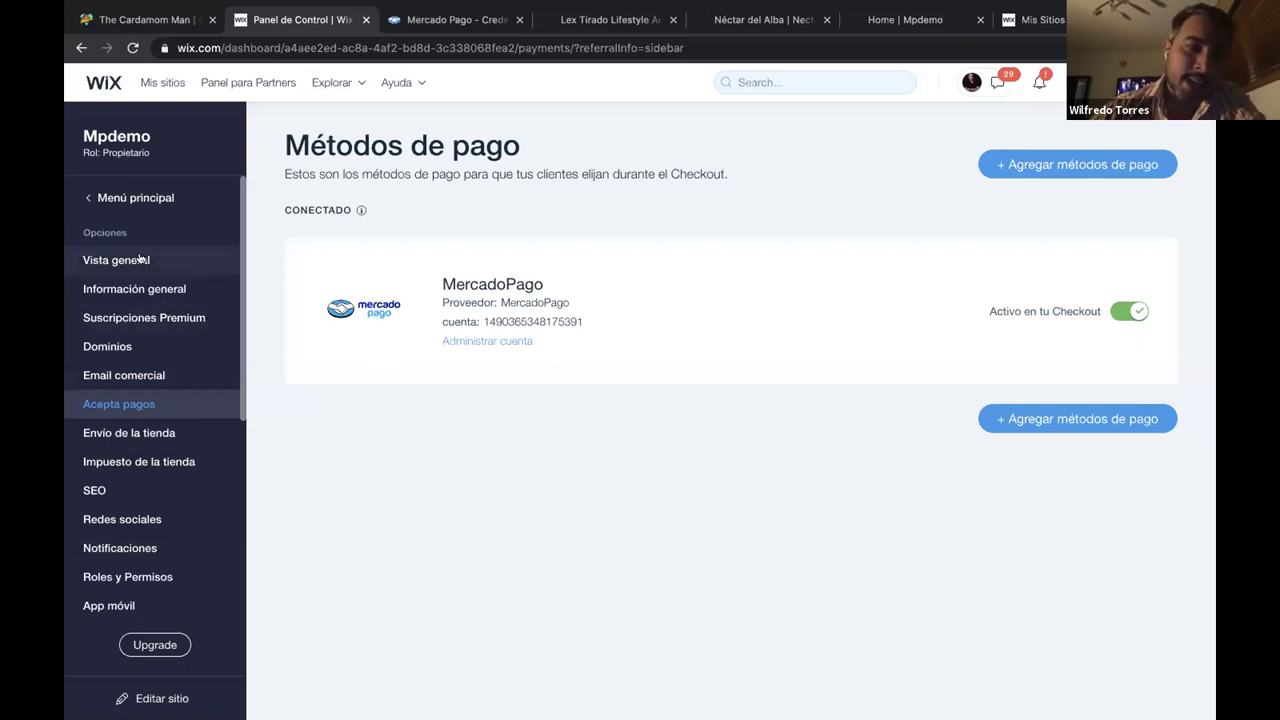
# Examine the Gestión de clientes inbox and the Finanzas transactions page of the site dashboard
pyautogui.click(133, 197)
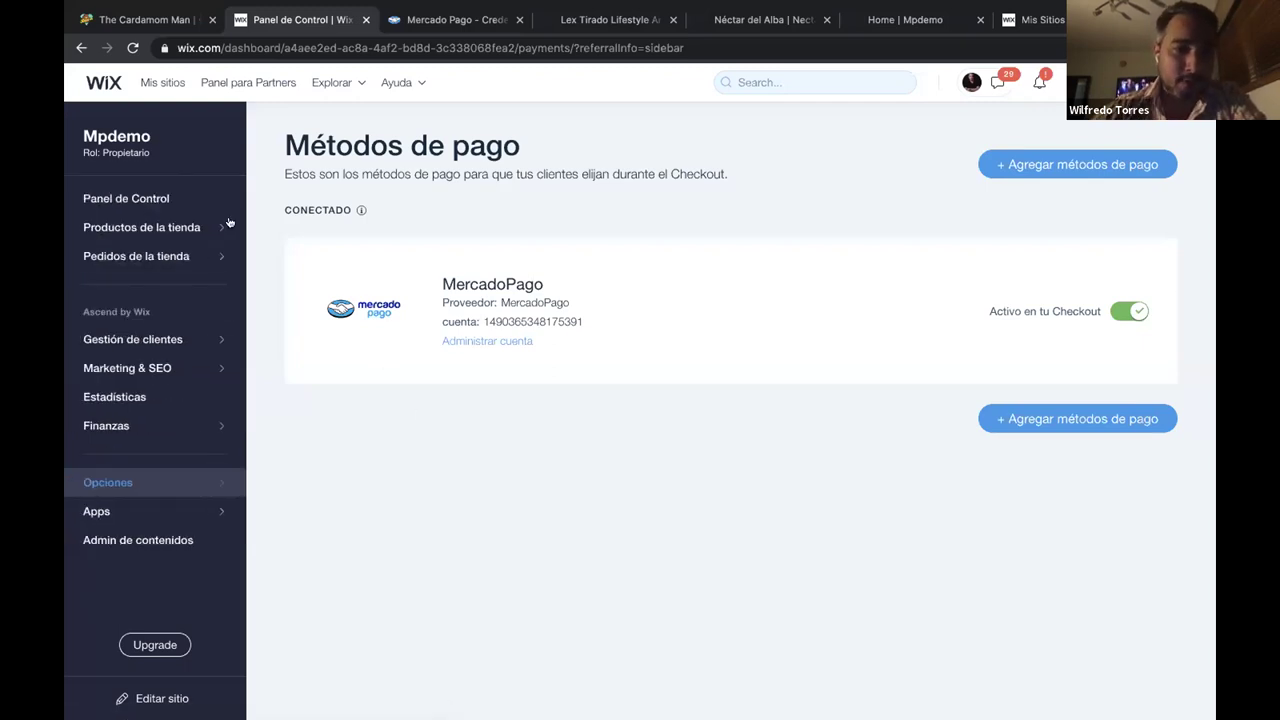
pyautogui.click(211, 339)
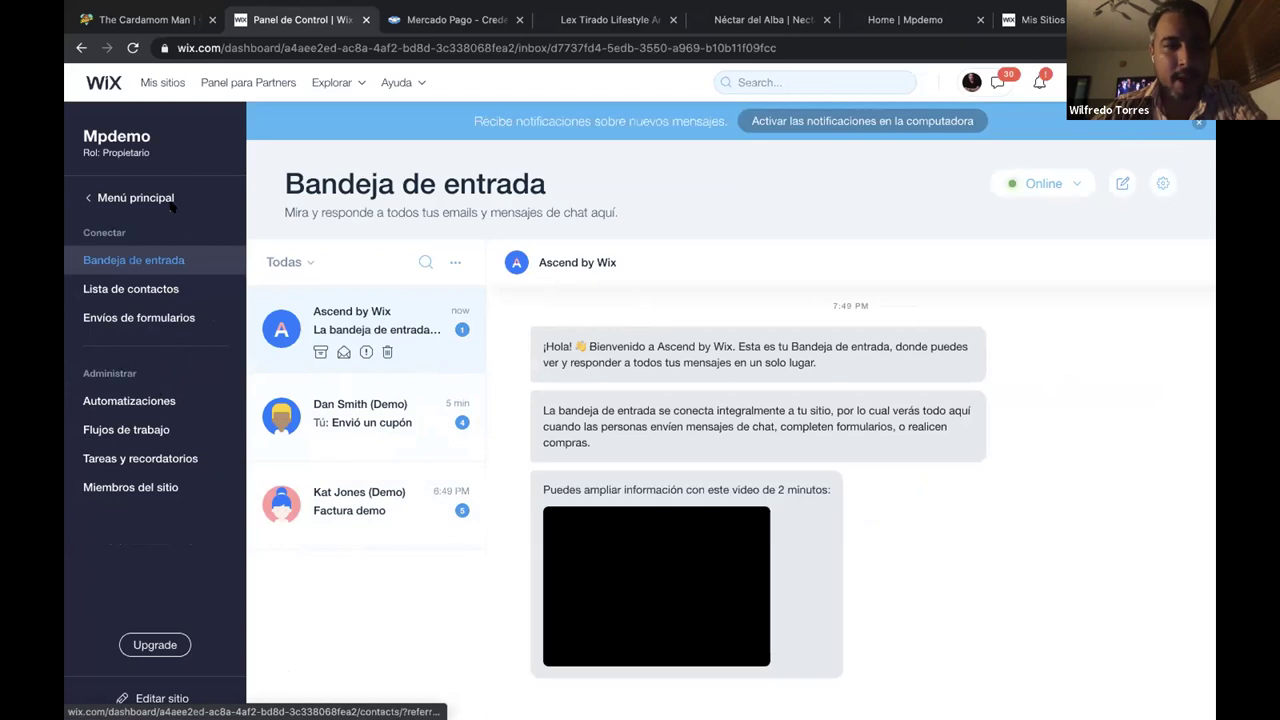
pyautogui.click(140, 197)
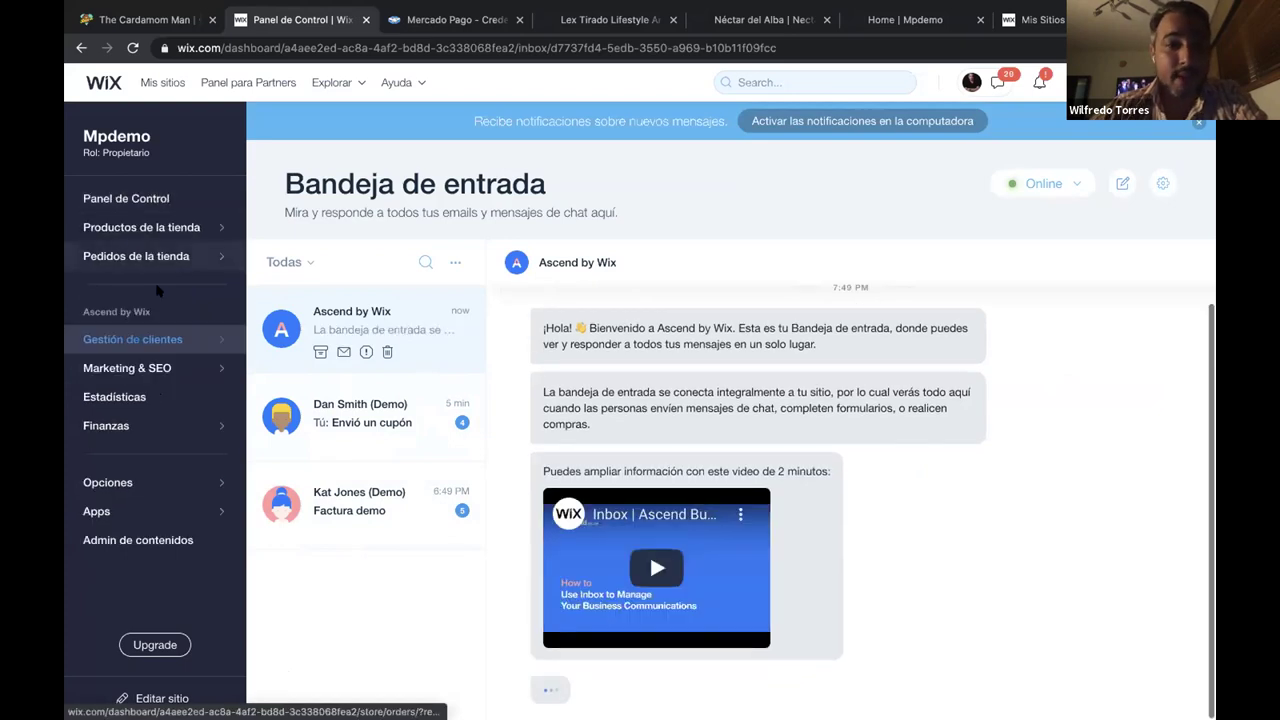
pyautogui.click(152, 423)
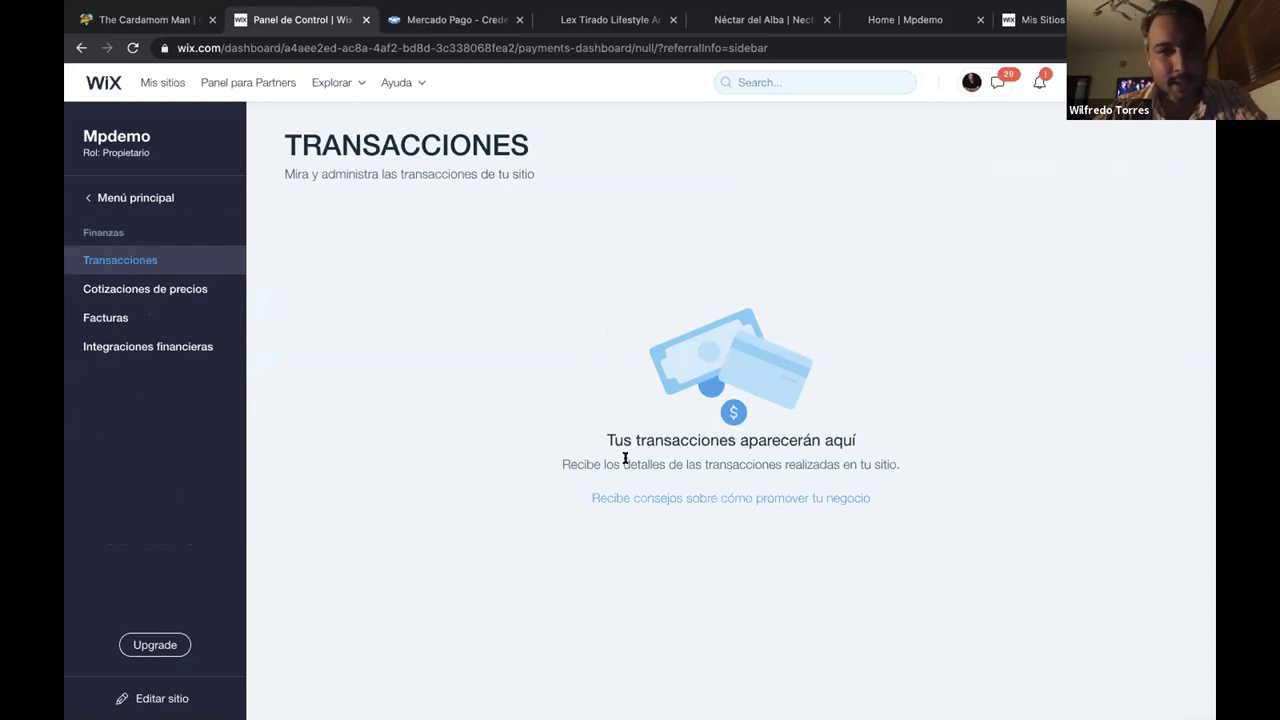
pyautogui.click(165, 197)
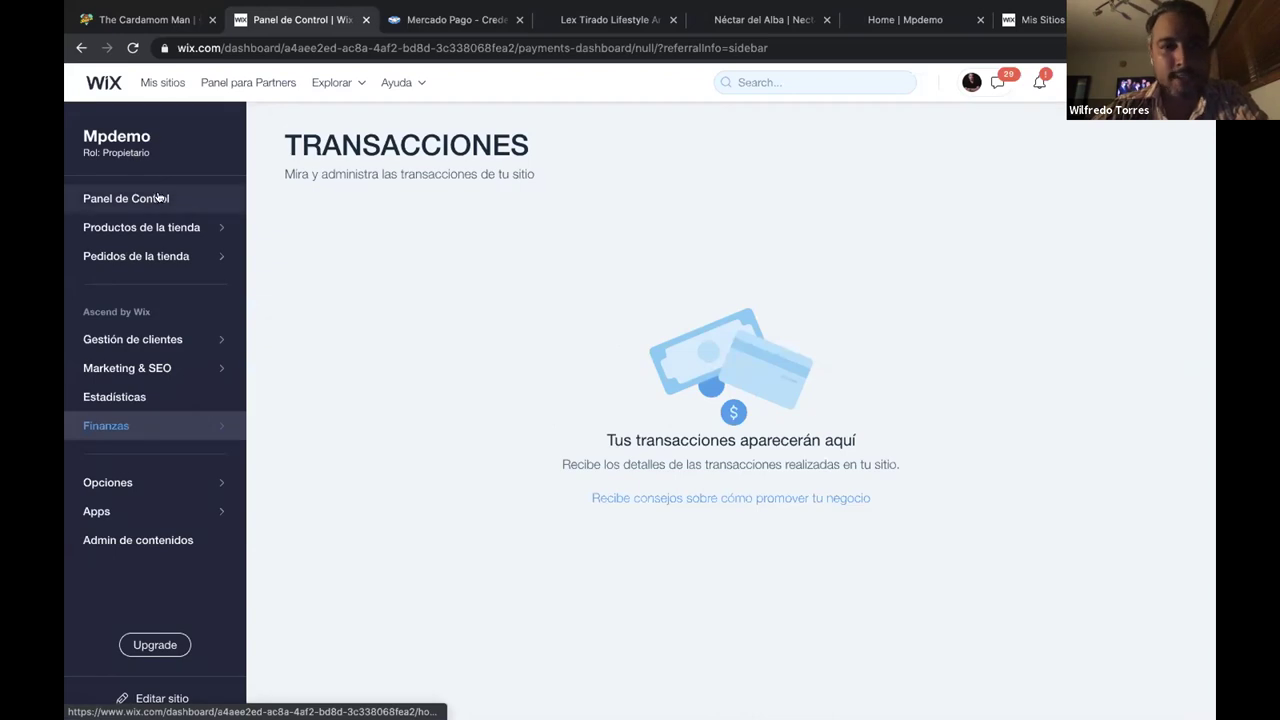
# Return to the Mpdemo control panel and review the actions available for the site
pyautogui.click(150, 199)
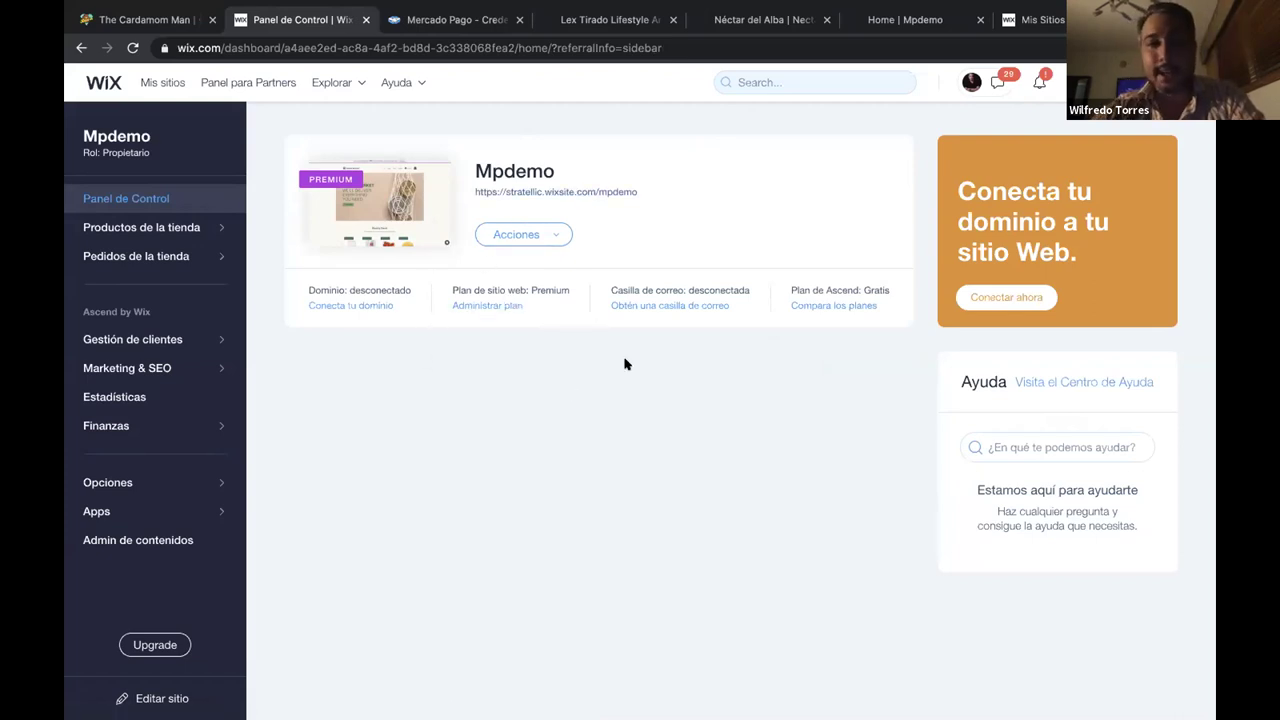
pyautogui.click(517, 234)
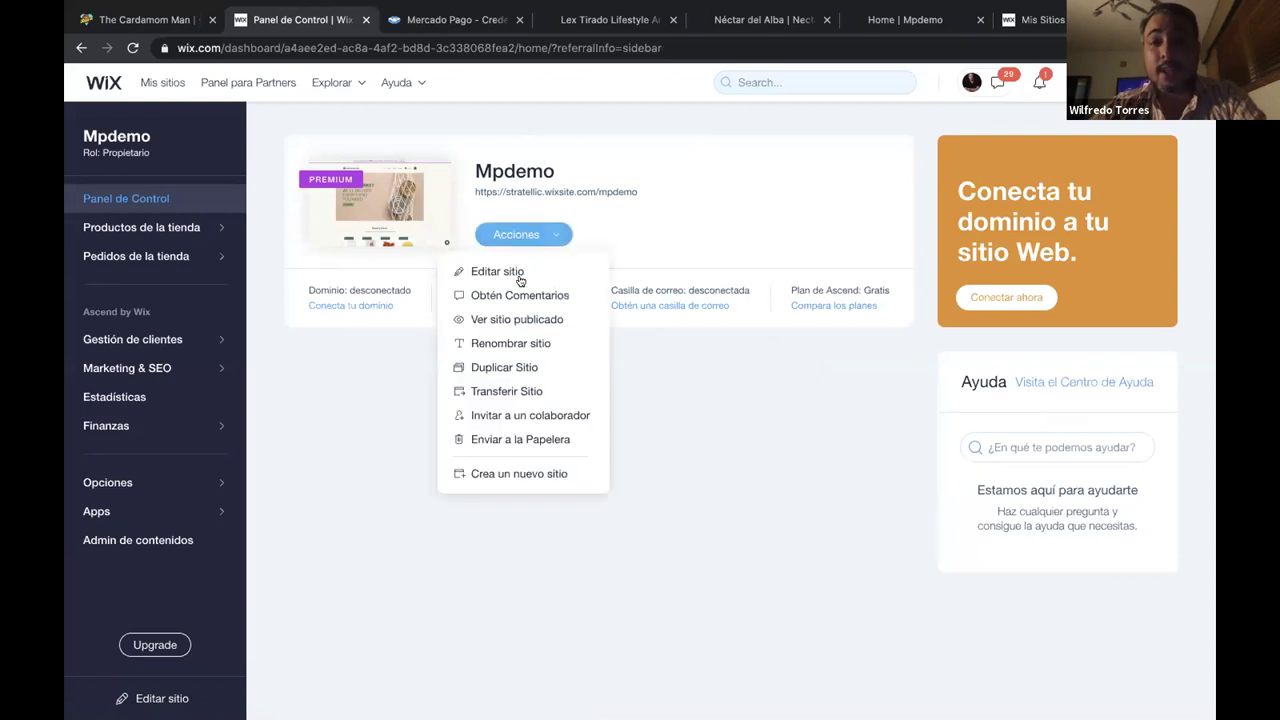
pyautogui.click(644, 231)
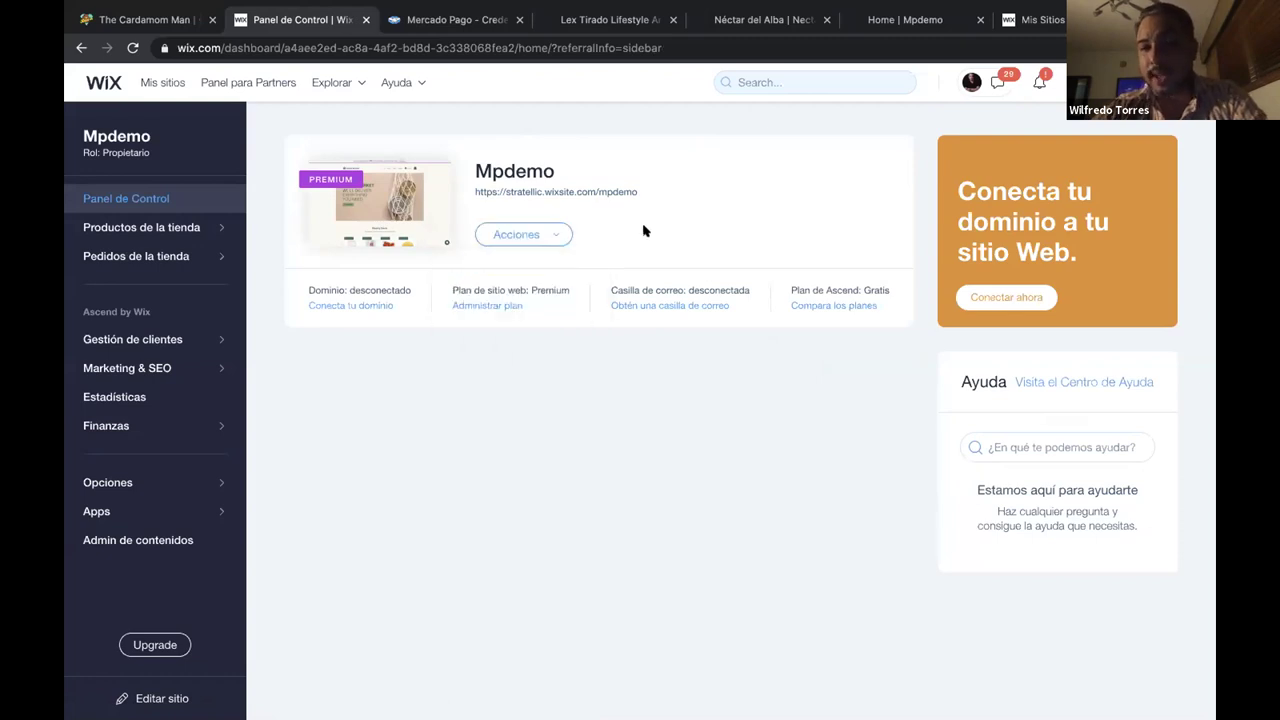
# Open the Mpdemo site in the Wix editor, and look over the Weekly Deals products on the published store's home page
pyautogui.click(528, 234)
pyautogui.click(515, 268)
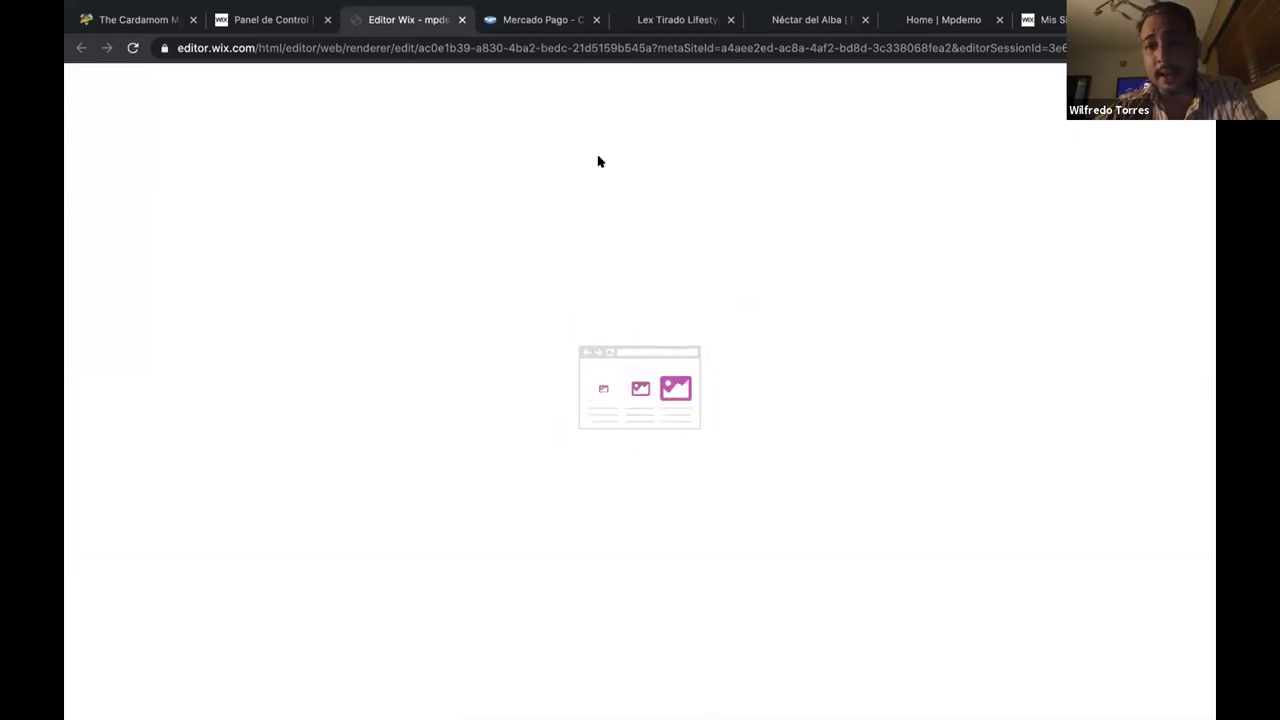
pyautogui.click(943, 19)
pyautogui.scroll(-5, 757, 350)
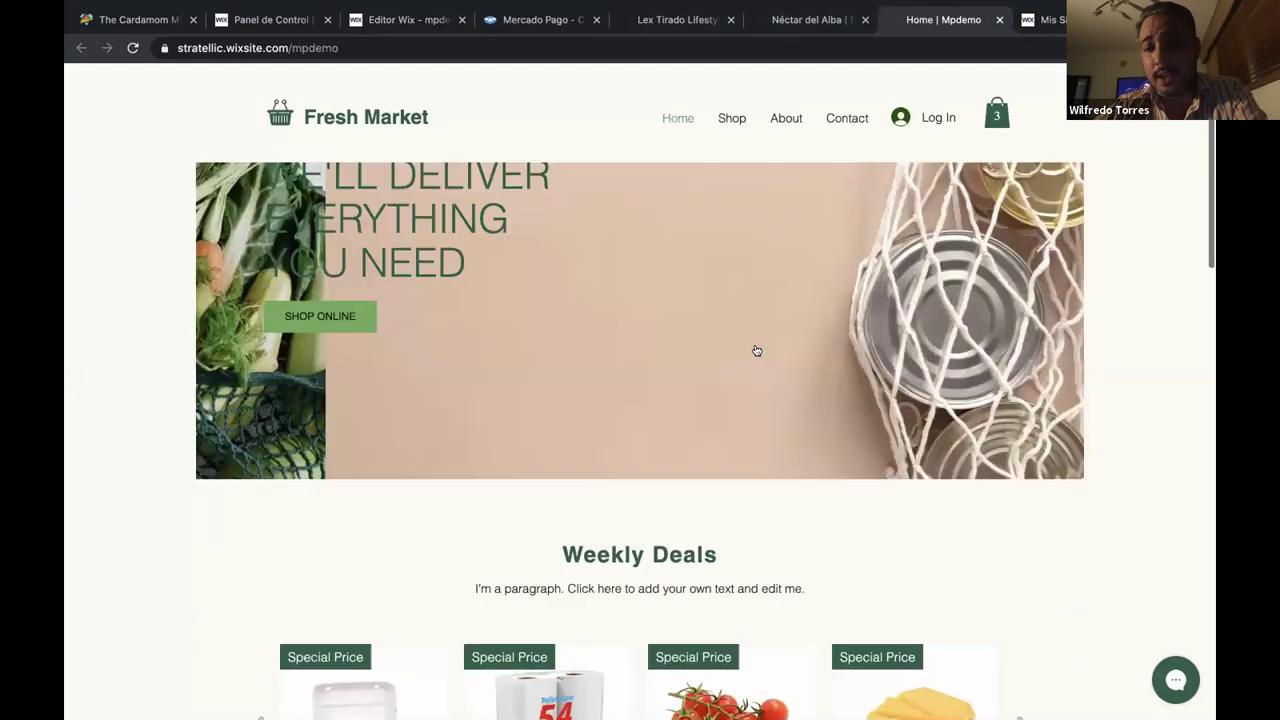
pyautogui.scroll(-3, 757, 350)
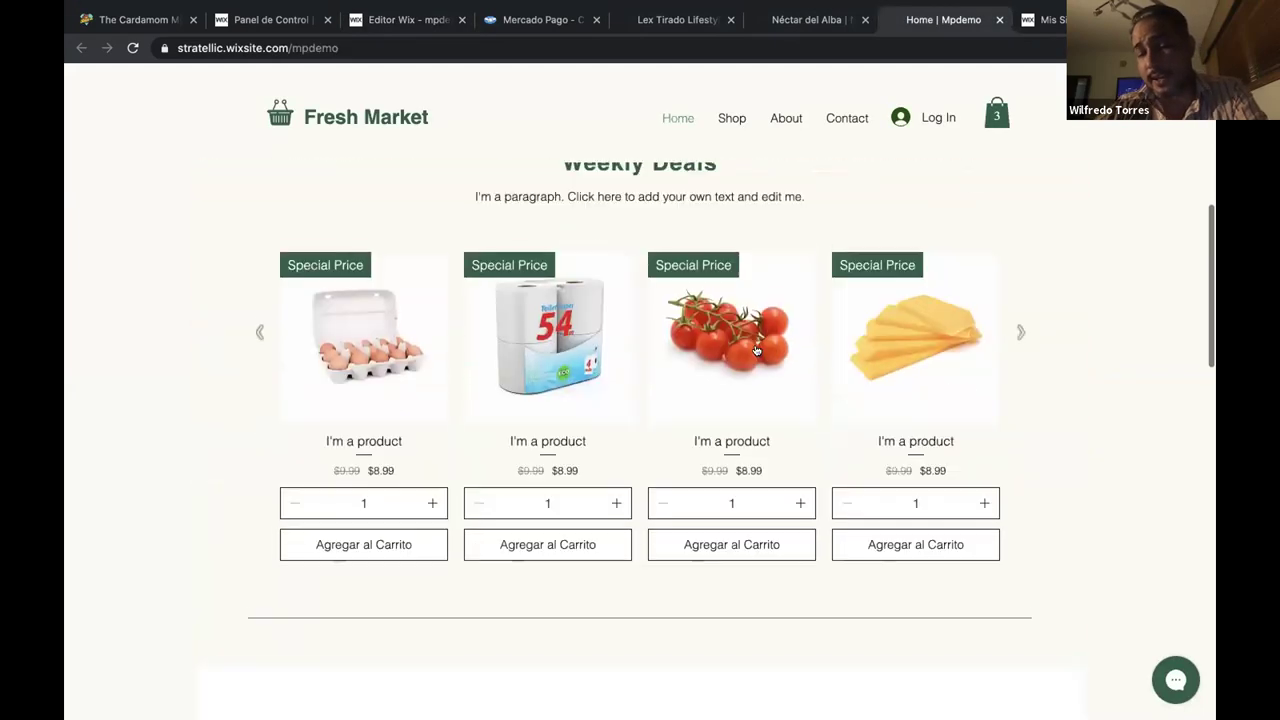
pyautogui.scroll(1, 757, 350)
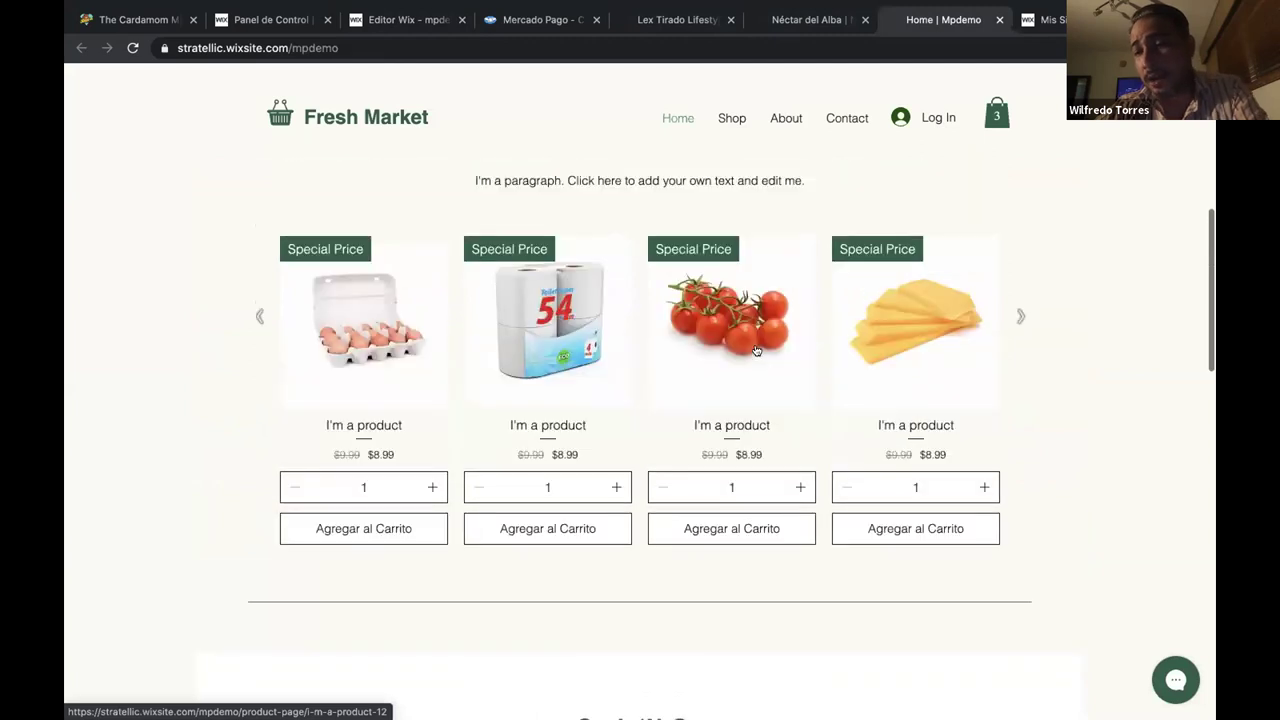
pyautogui.scroll(-2, 757, 350)
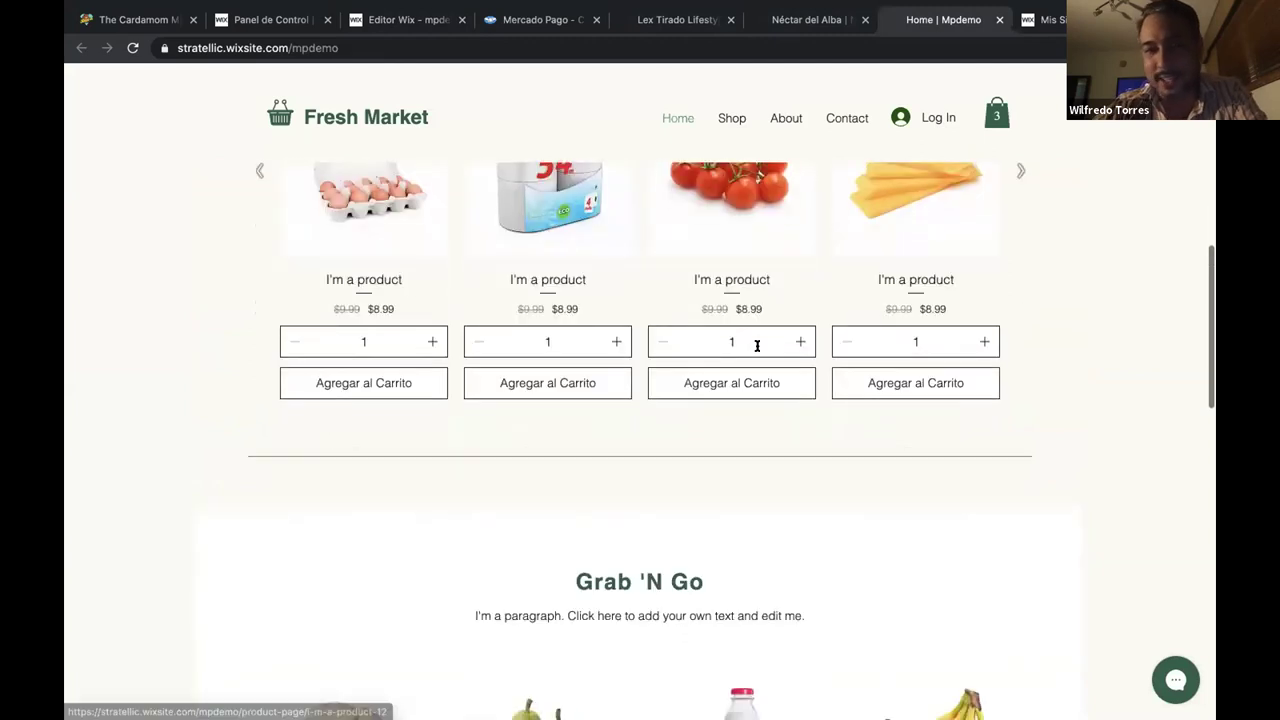
pyautogui.scroll(6, 757, 345)
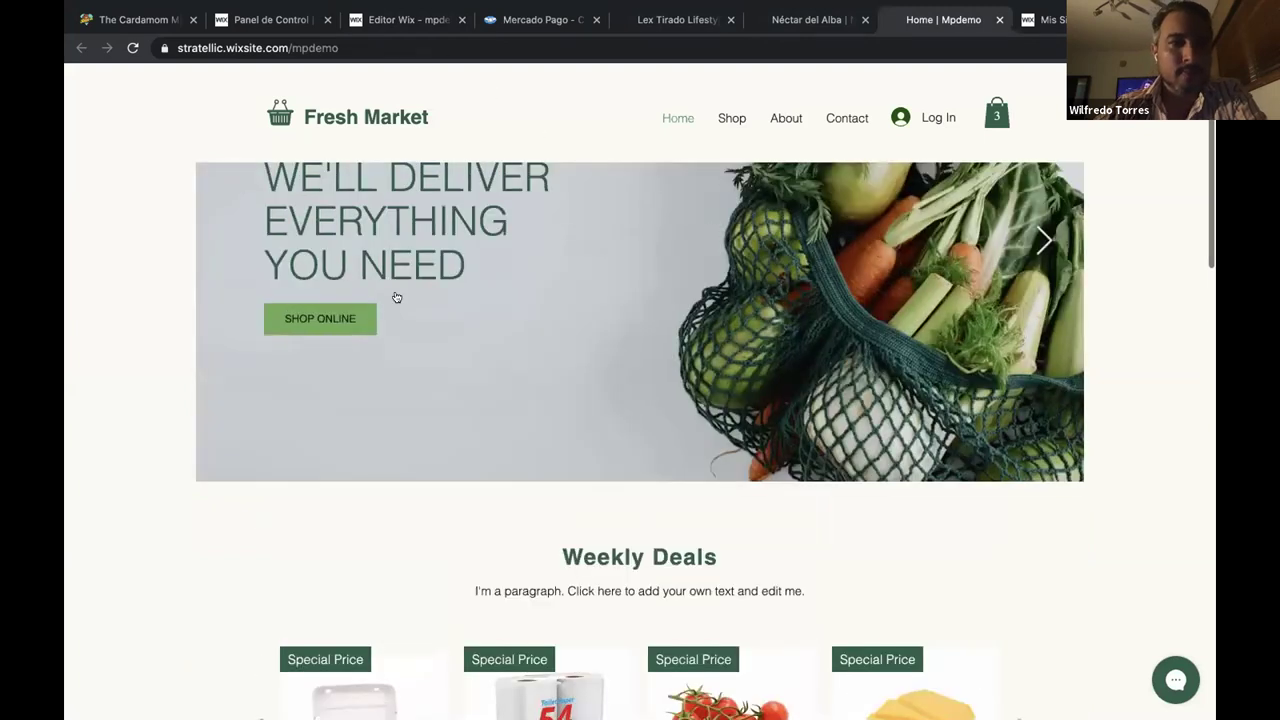
# Switch to the Webinar Wix MP (2006) presentation in Google Slides and show slide 36
pyautogui.hotkey('ctrl', 'Left')
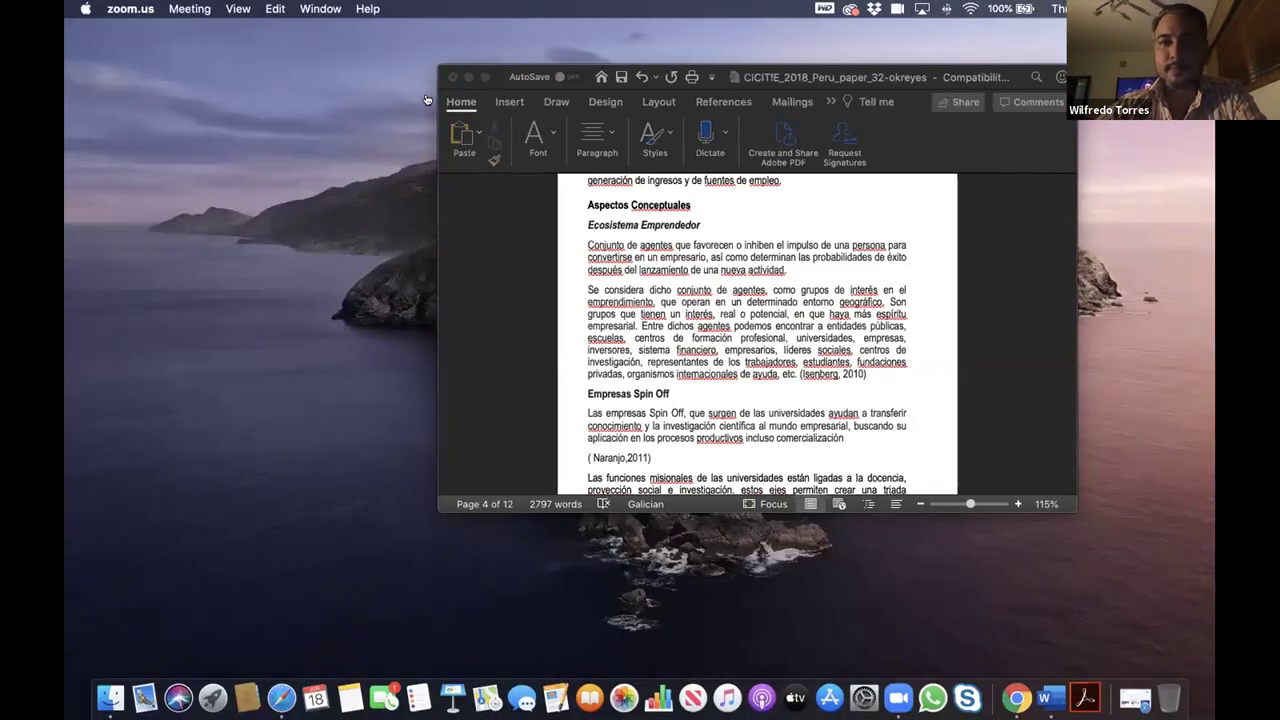
pyautogui.hotkey('ctrl', 'Left')
pyautogui.scroll(-2, 175, 580)
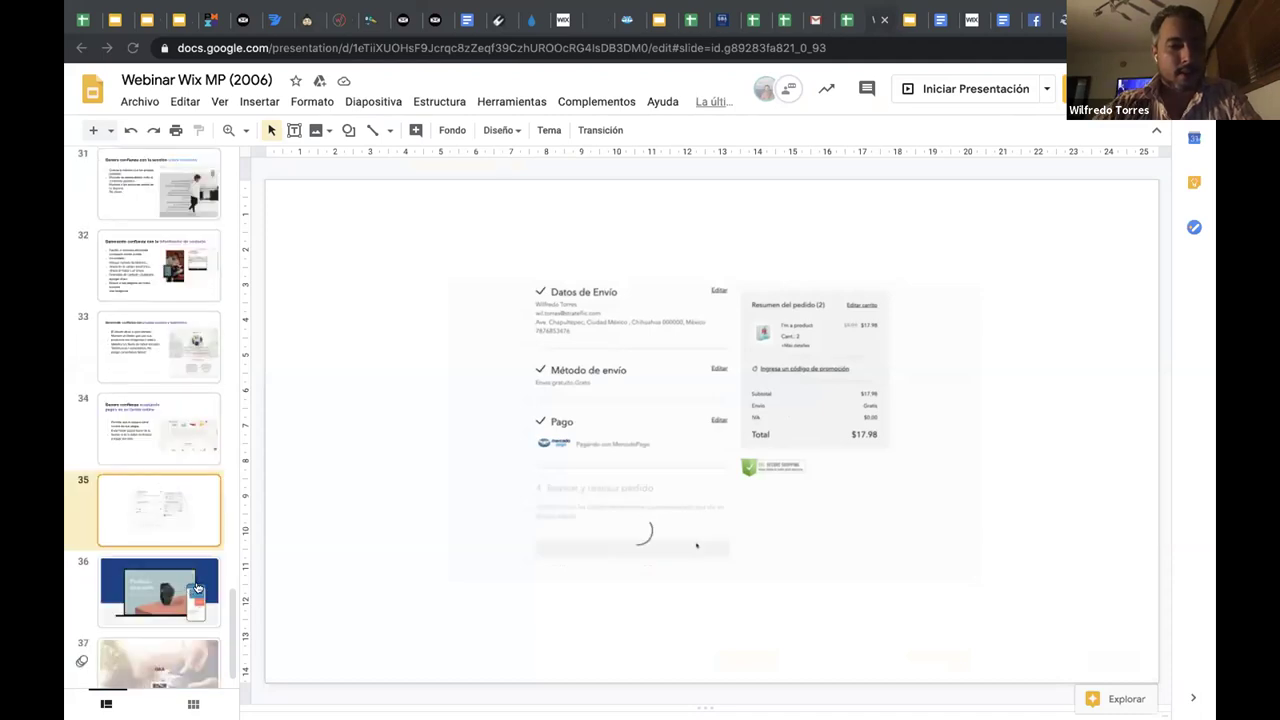
pyautogui.click(198, 588)
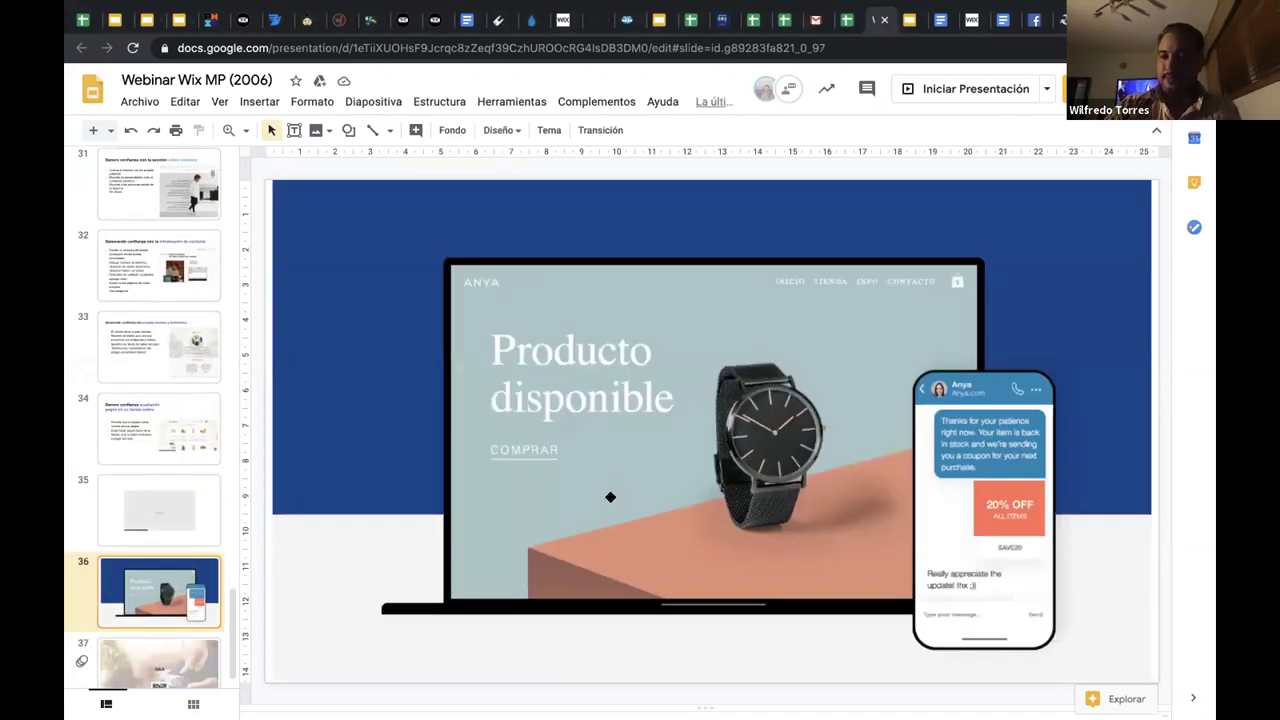